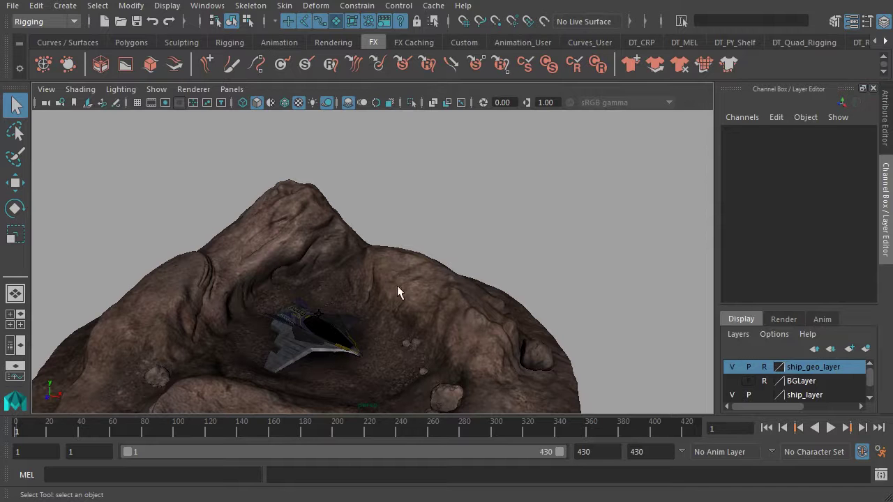
Turn on the display of NURBS curves in the perspective viewport.
{"action": "left_click_drag", "start_coordinate": [397, 287], "coordinate": [369, 255], "text": "alt"}
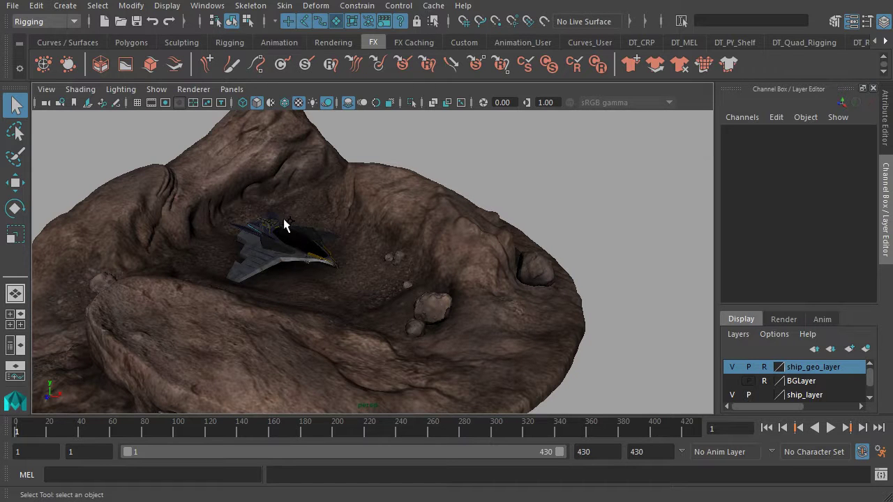
{"action": "left_click", "coordinate": [156, 89]}
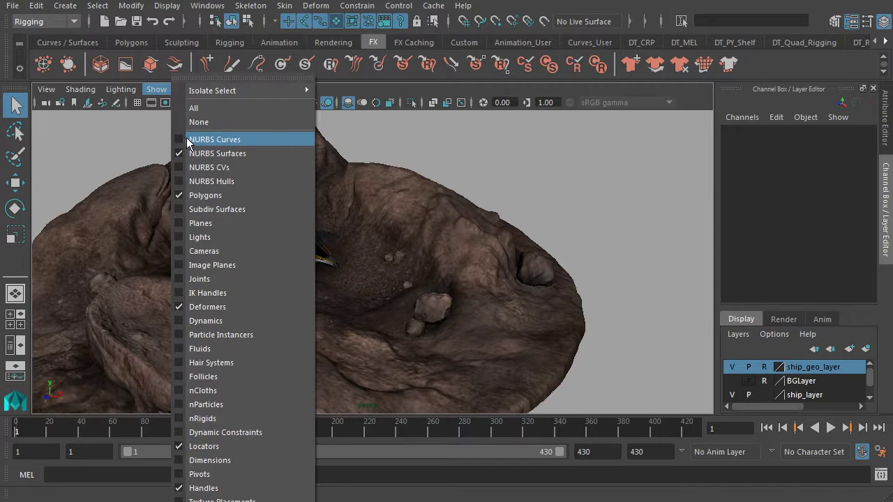
{"action": "left_click", "coordinate": [186, 140]}
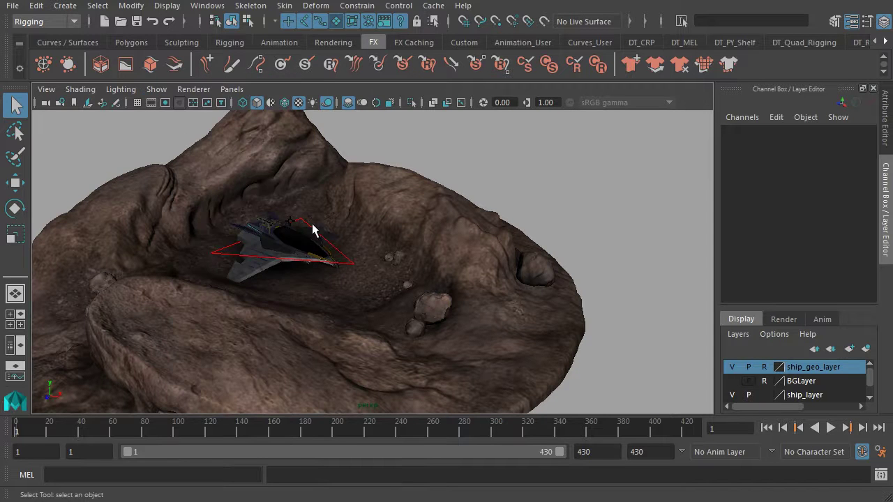
With surface selection disabled, select the ship's control curve anim_ship01 and open its animation curves in the Graph Editor.
{"action": "left_click_drag", "start_coordinate": [320, 241], "coordinate": [318, 284], "text": "alt"}
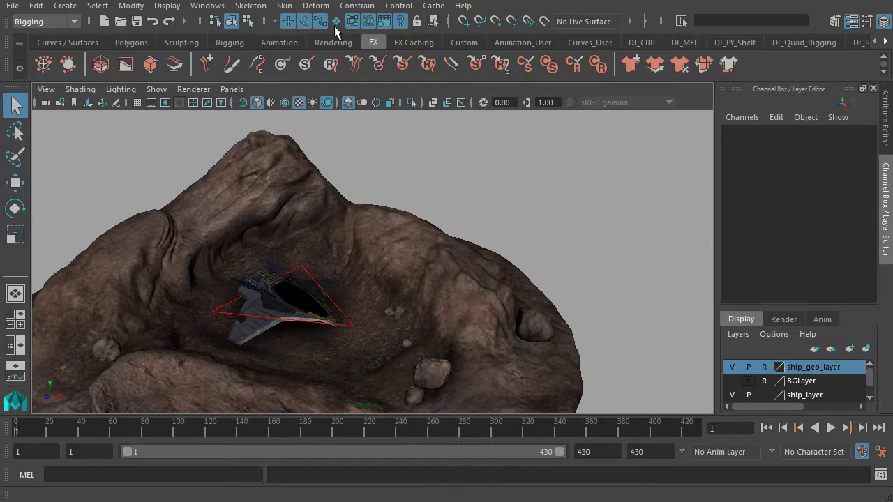
{"action": "left_click", "coordinate": [329, 299]}
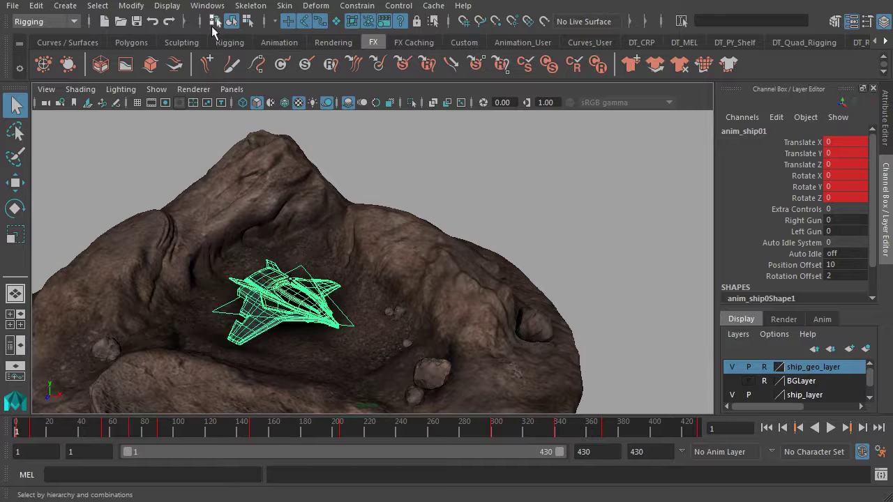
{"action": "left_click", "coordinate": [207, 6]}
{"action": "mouse_move", "coordinate": [265, 40]}
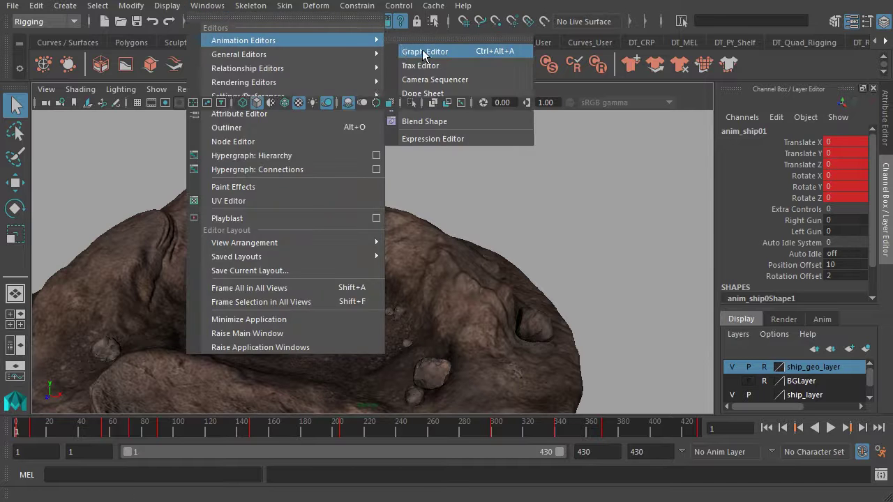
{"action": "left_click", "coordinate": [413, 52]}
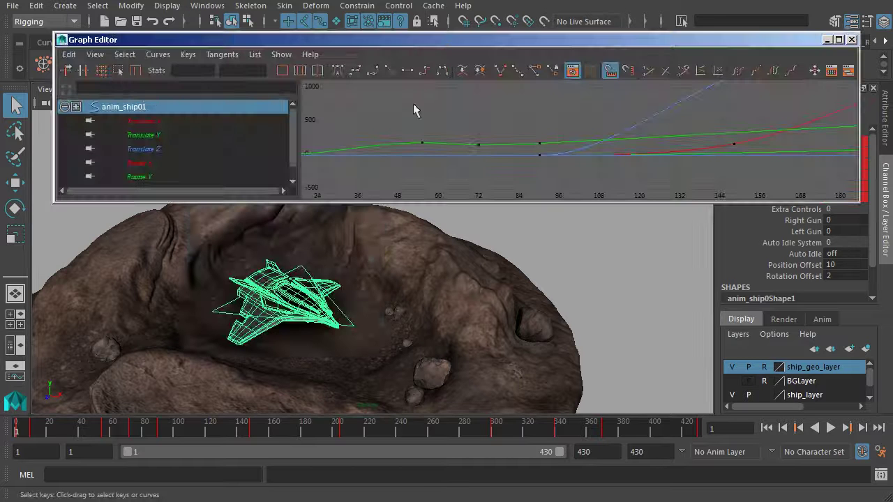
Isolate the ship control's Translate Z curve around its first keys and scrub the timeline to frame 59.
{"action": "left_click", "coordinate": [163, 149]}
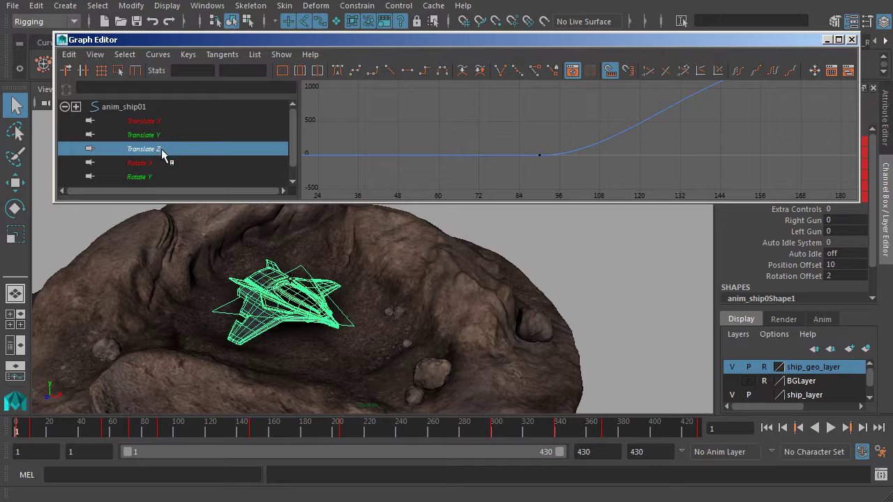
{"action": "key", "text": "f"}
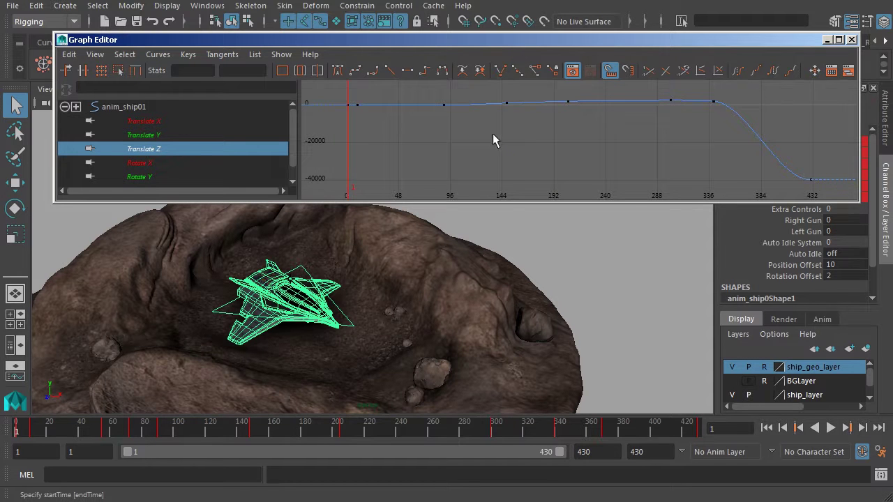
{"action": "middle_click_drag", "start_coordinate": [396, 127], "coordinate": [549, 166], "text": "alt"}
{"action": "right_click_drag", "start_coordinate": [453, 149], "coordinate": [578, 150], "text": "alt"}
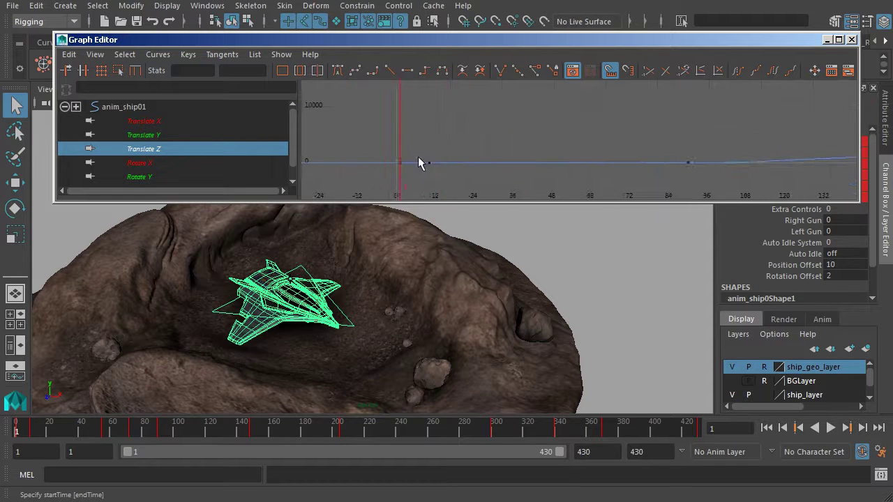
{"action": "middle_click_drag", "start_coordinate": [418, 159], "coordinate": [473, 133], "text": "alt"}
{"action": "right_click_drag", "start_coordinate": [436, 127], "coordinate": [474, 132], "text": "alt"}
{"action": "middle_click_drag", "start_coordinate": [474, 132], "coordinate": [495, 133], "text": "alt"}
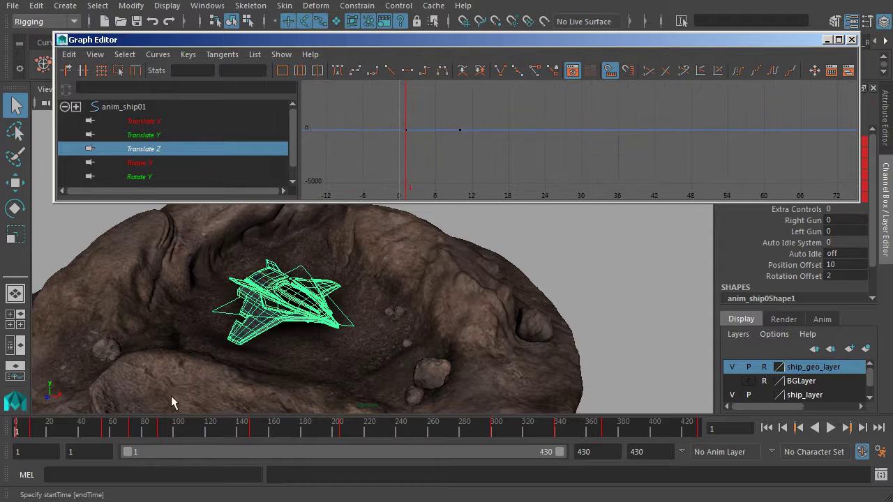
{"action": "left_click", "coordinate": [39, 436]}
{"action": "left_click_drag", "start_coordinate": [36, 434], "coordinate": [111, 433]}
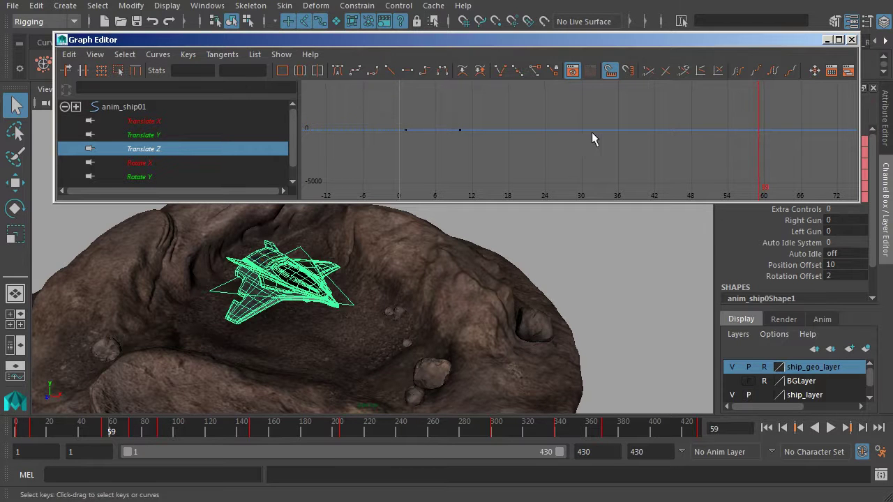
Raise the Translate Z key at frame 90 to a value of about 499.
{"action": "middle_click_drag", "start_coordinate": [592, 137], "coordinate": [493, 151], "text": "alt"}
{"action": "right_click_drag", "start_coordinate": [494, 145], "coordinate": [487, 138], "text": "alt"}
{"action": "middle_click_drag", "start_coordinate": [540, 144], "coordinate": [474, 138], "text": "alt"}
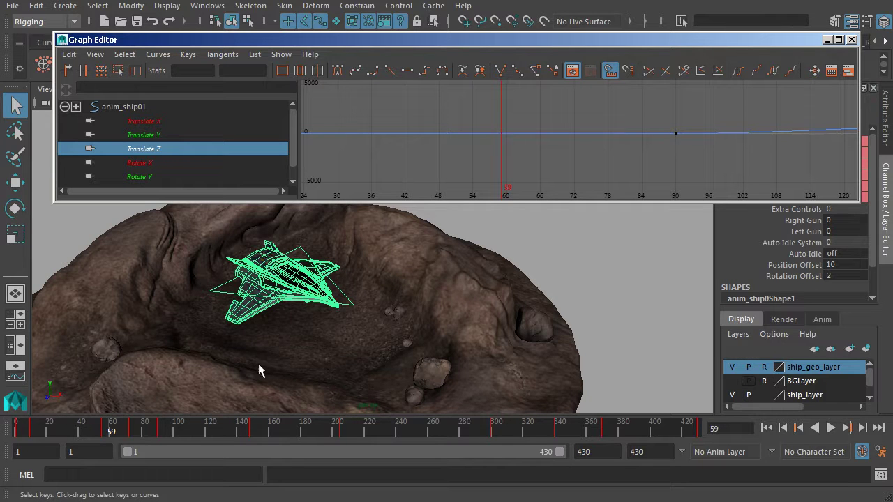
{"action": "left_click_drag", "start_coordinate": [627, 110], "coordinate": [721, 160]}
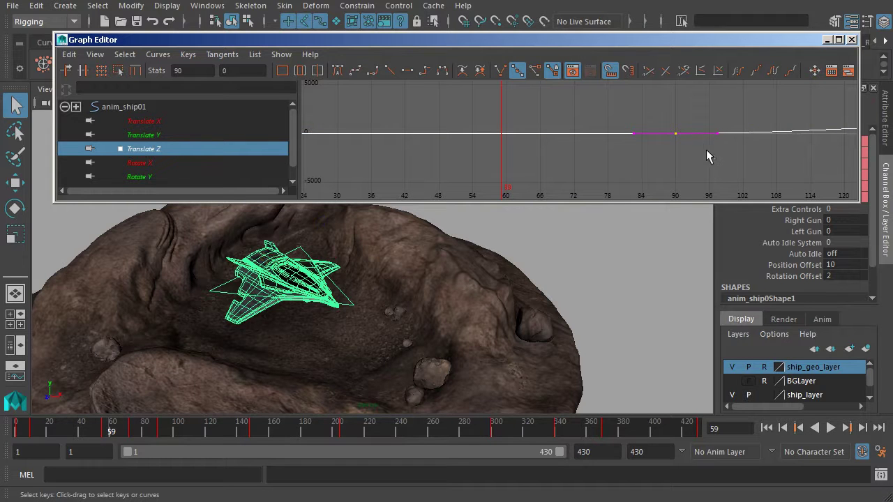
{"action": "key", "text": "w"}
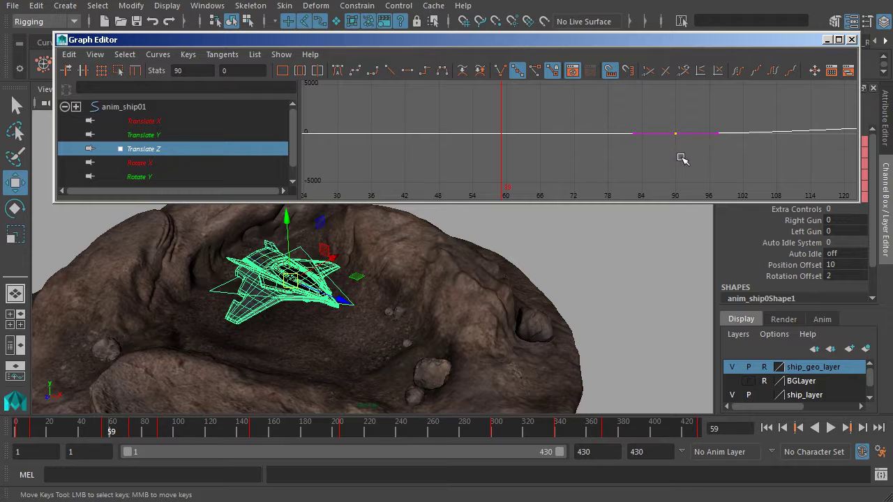
{"action": "middle_click_drag", "start_coordinate": [676, 155], "coordinate": [678, 146]}
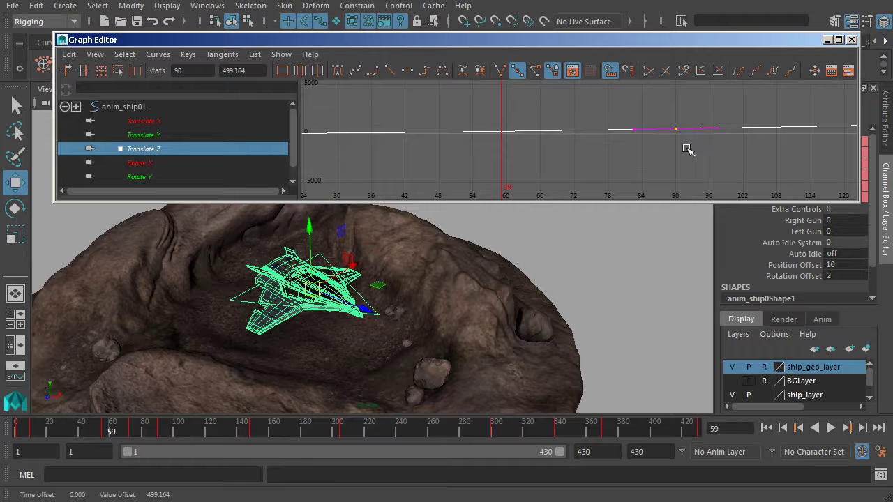
Play the animation from frame 25 to about frame 86 to check the ship's forward motion.
{"action": "middle_click_drag", "start_coordinate": [687, 149], "coordinate": [565, 145], "text": "alt"}
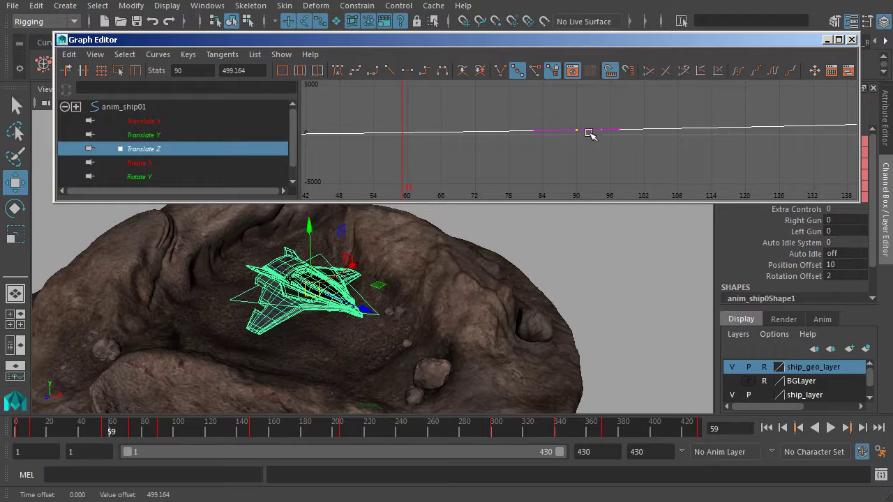
{"action": "mouse_move", "coordinate": [74, 433]}
{"action": "left_mouse_down"}
{"action": "mouse_move", "coordinate": [148, 436]}
{"action": "mouse_move", "coordinate": [57, 433]}
{"action": "left_mouse_up"}
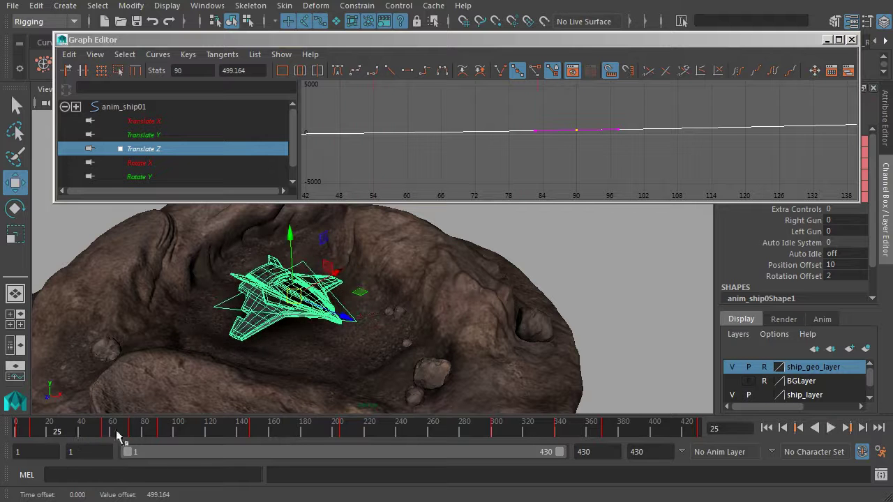
{"action": "left_click", "coordinate": [831, 428]}
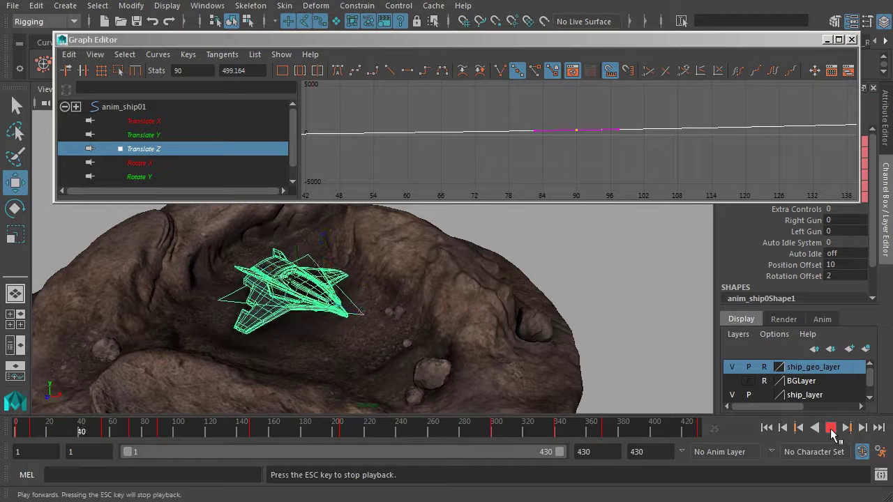
{"action": "left_click", "coordinate": [830, 428]}
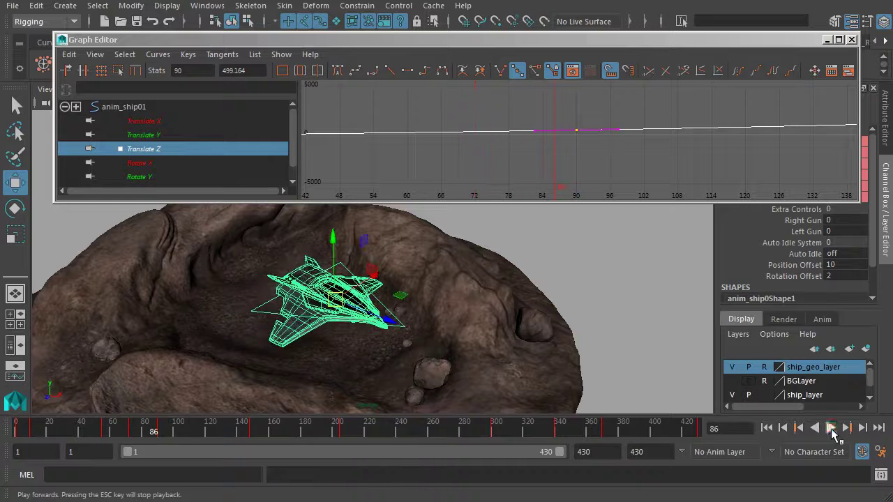
Isolate the Translate X curve and lower its key at frame 90 to about -42.7.
{"action": "right_click_drag", "start_coordinate": [530, 132], "coordinate": [548, 135], "text": "alt"}
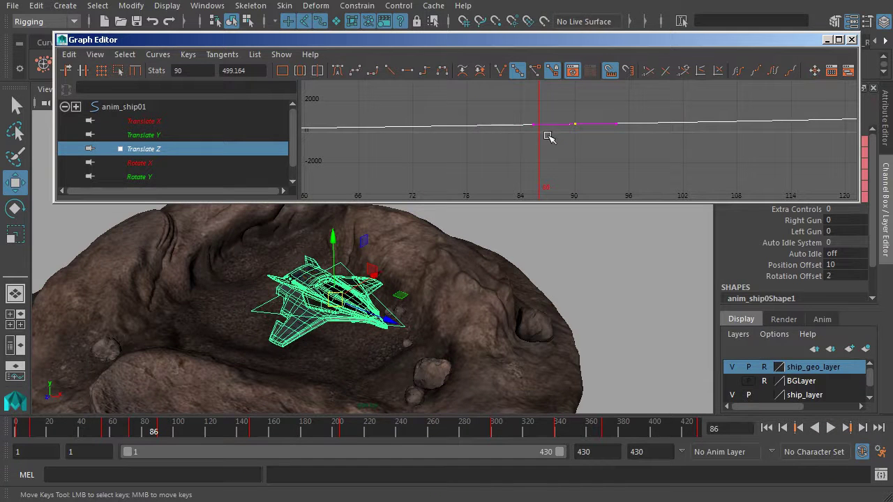
{"action": "left_click", "coordinate": [158, 122]}
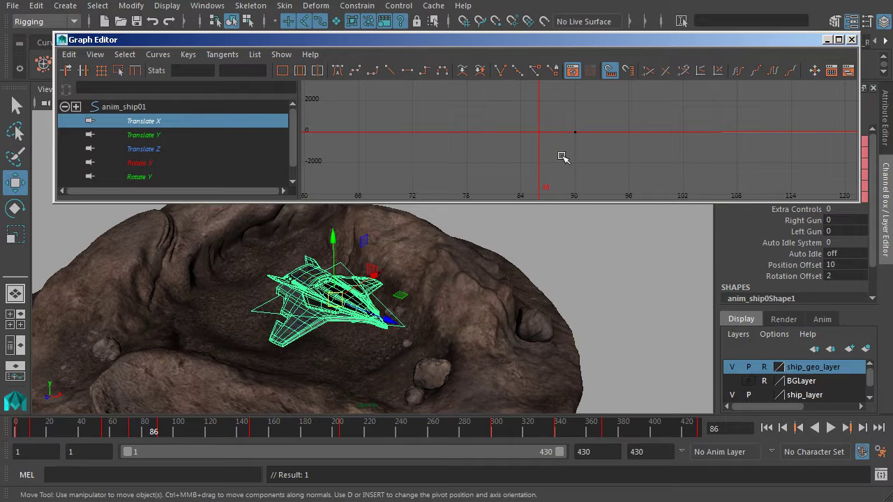
{"action": "left_click_drag", "start_coordinate": [551, 119], "coordinate": [598, 154]}
{"action": "key", "text": "a"}
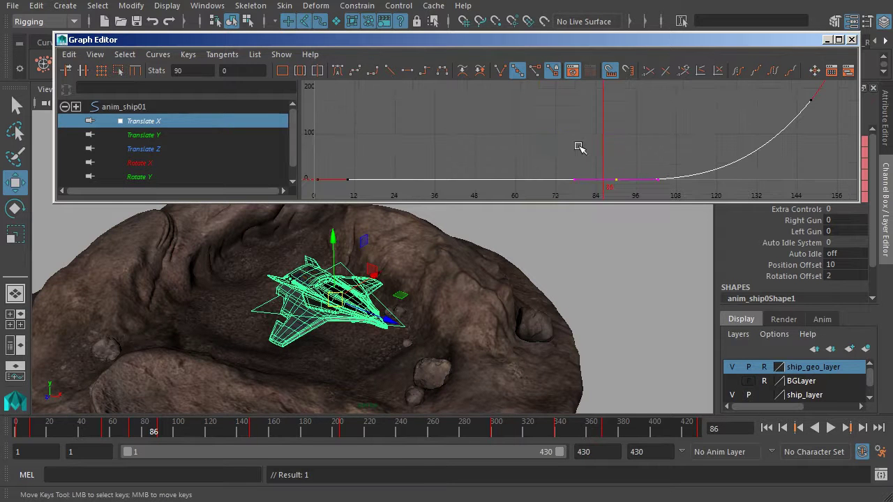
{"action": "left_click_drag", "start_coordinate": [393, 303], "coordinate": [349, 307], "text": "alt"}
{"action": "right_click_drag", "start_coordinate": [279, 307], "coordinate": [331, 305], "text": "alt"}
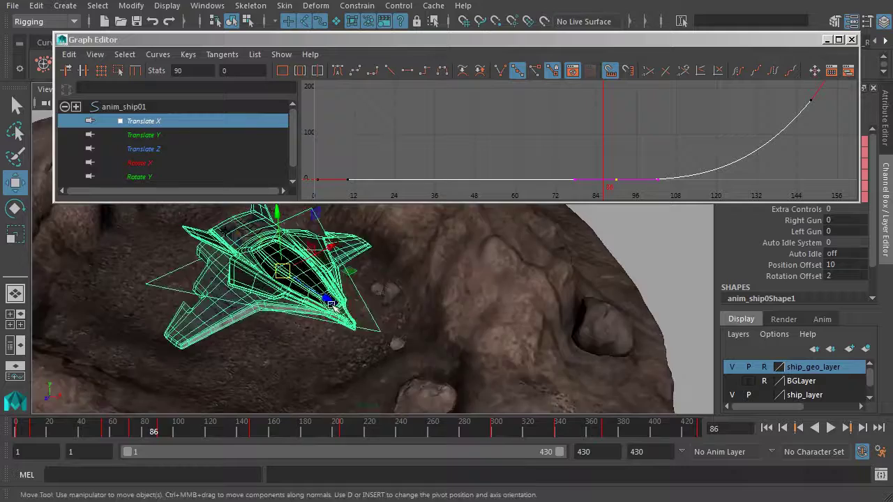
{"action": "middle_click_drag", "start_coordinate": [332, 306], "coordinate": [304, 328], "text": "alt"}
{"action": "mouse_move", "coordinate": [134, 430]}
{"action": "left_mouse_down"}
{"action": "mouse_move", "coordinate": [235, 431]}
{"action": "mouse_move", "coordinate": [129, 431]}
{"action": "mouse_move", "coordinate": [174, 432]}
{"action": "left_mouse_up"}
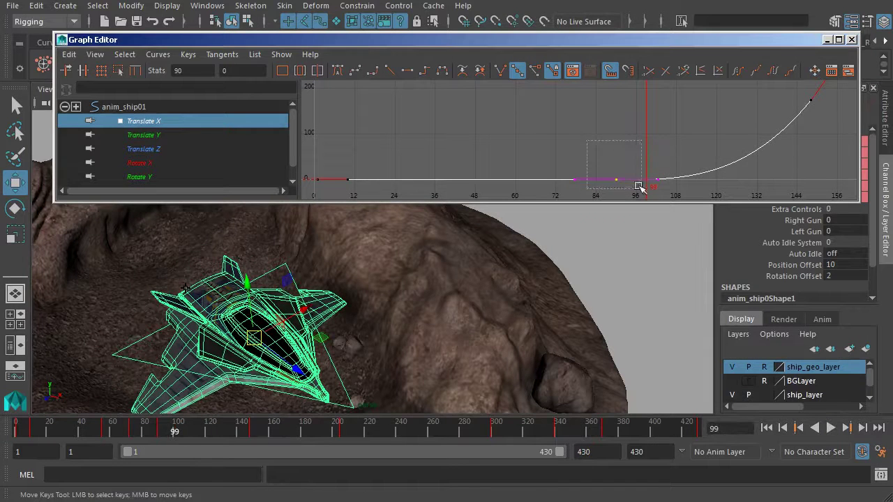
{"action": "middle_click_drag", "start_coordinate": [592, 157], "coordinate": [564, 150], "text": "alt"}
Play the animation from frame 14 to about frame 343 to review the ship's flight path.
{"action": "left_click_drag", "start_coordinate": [113, 432], "coordinate": [138, 433]}
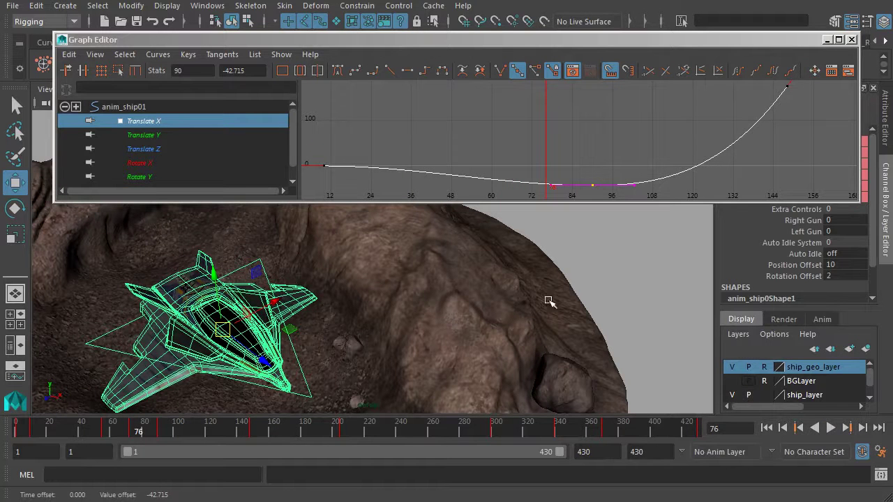
{"action": "mouse_move", "coordinate": [129, 423]}
{"action": "left_mouse_down"}
{"action": "mouse_move", "coordinate": [259, 441]}
{"action": "mouse_move", "coordinate": [339, 438]}
{"action": "mouse_move", "coordinate": [200, 440]}
{"action": "mouse_move", "coordinate": [41, 426]}
{"action": "left_mouse_up"}
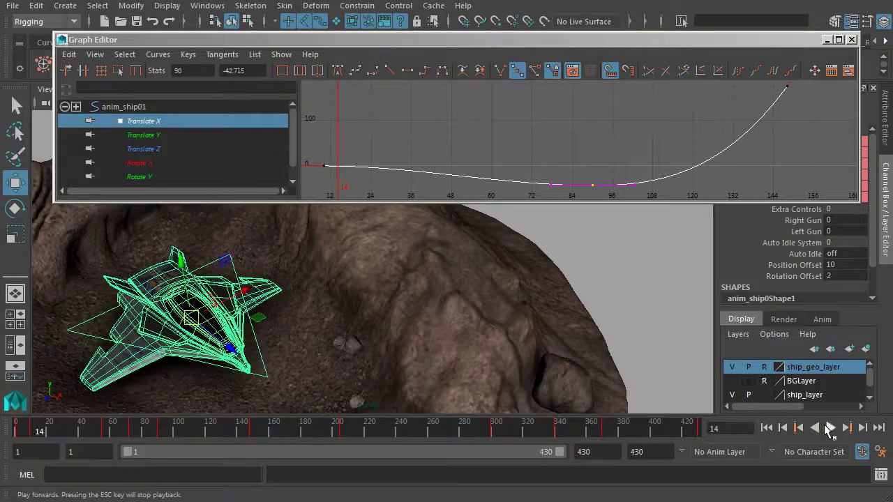
{"action": "left_click", "coordinate": [828, 428]}
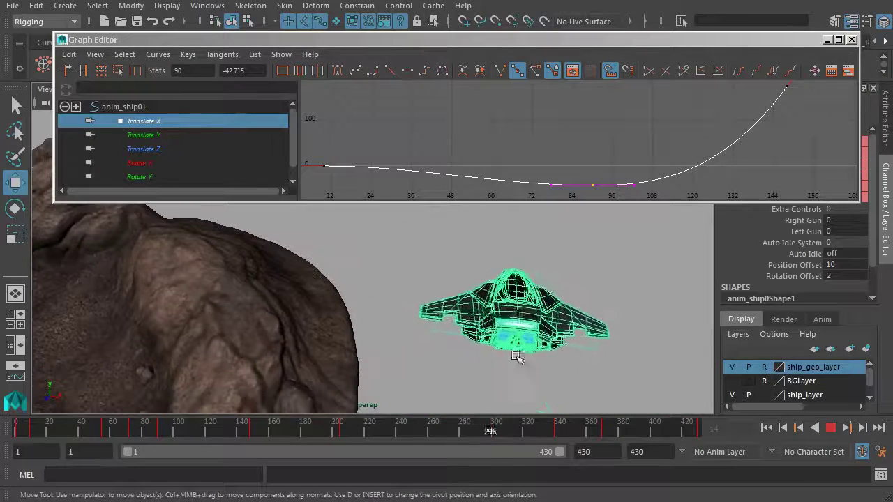
{"action": "key", "text": "Escape"}
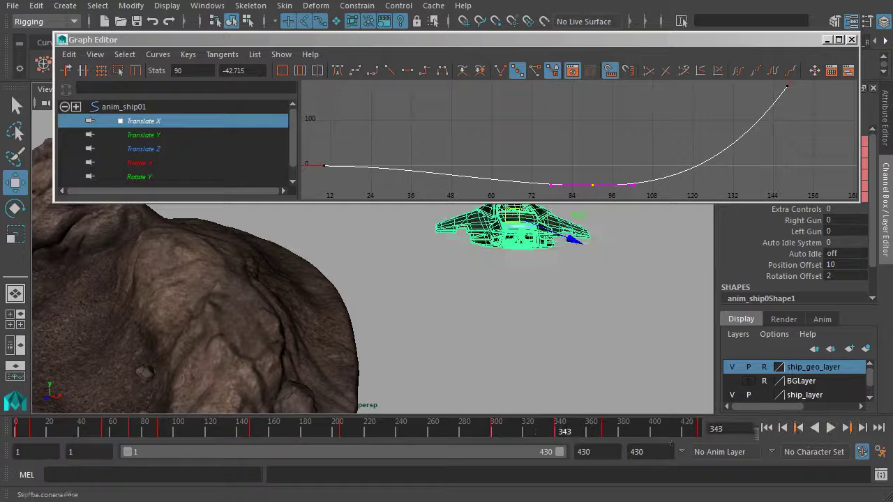
Go to frame 333 and select the Translate X key at frame 340 on the curve.
{"action": "left_click_drag", "start_coordinate": [510, 432], "coordinate": [548, 432]}
{"action": "scroll", "coordinate": [626, 130], "scroll_direction": "down", "scroll_amount": 5}
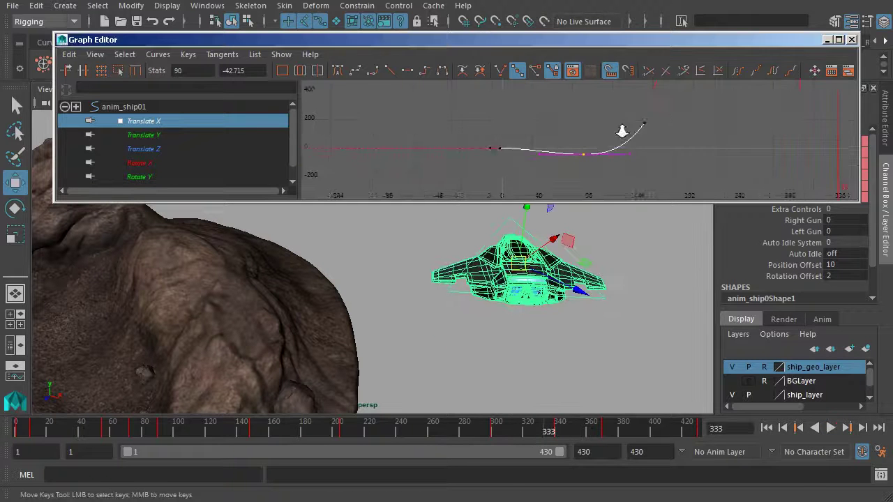
{"action": "key", "text": "f"}
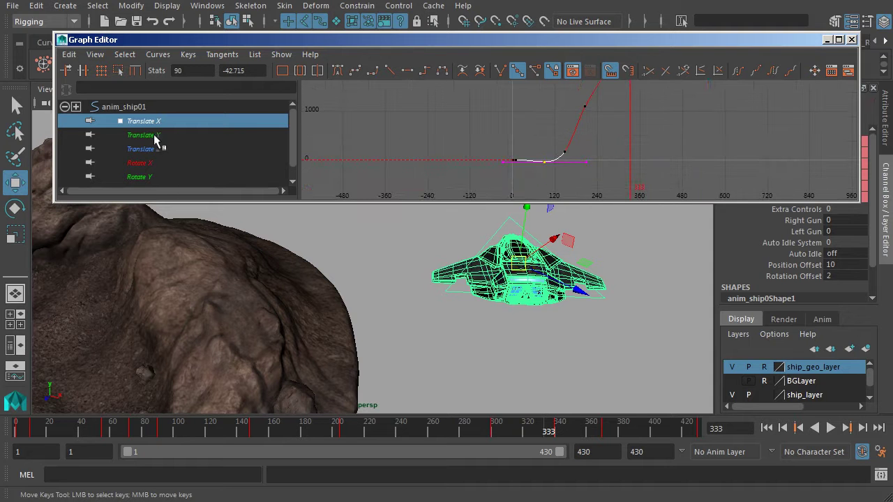
{"action": "scroll", "coordinate": [563, 123], "scroll_direction": "down", "scroll_amount": 4}
{"action": "middle_click_drag", "start_coordinate": [537, 108], "coordinate": [495, 157], "text": "alt"}
{"action": "scroll", "coordinate": [536, 153], "scroll_direction": "up", "scroll_amount": 7}
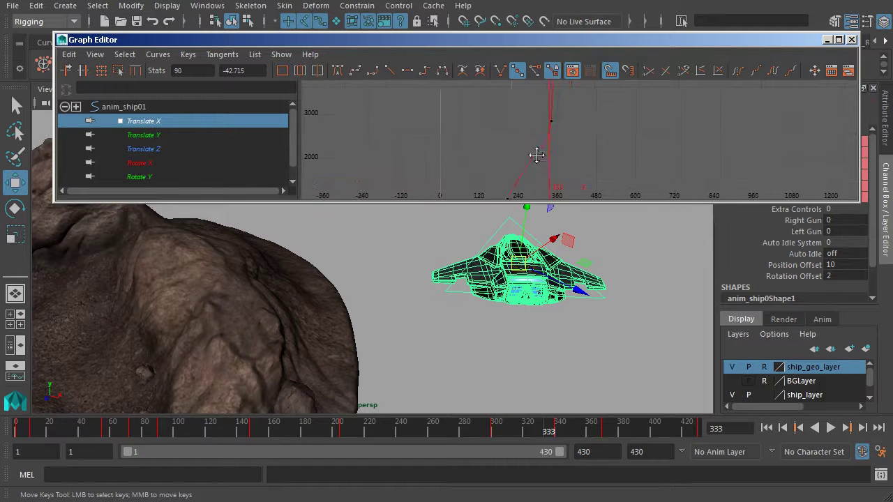
{"action": "left_click_drag", "start_coordinate": [506, 102], "coordinate": [545, 128]}
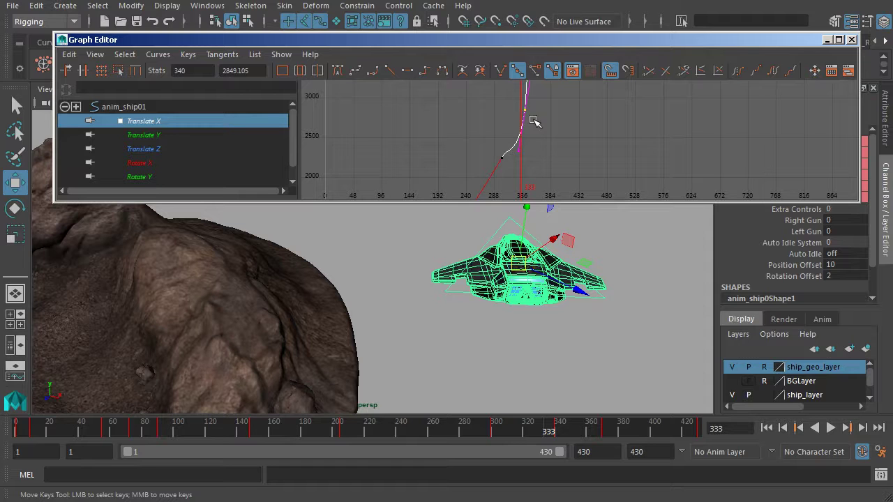
Lower the Translate X key at frame 300 to a value of about 2179.
{"action": "scroll", "coordinate": [522, 139], "scroll_direction": "up", "scroll_amount": 2}
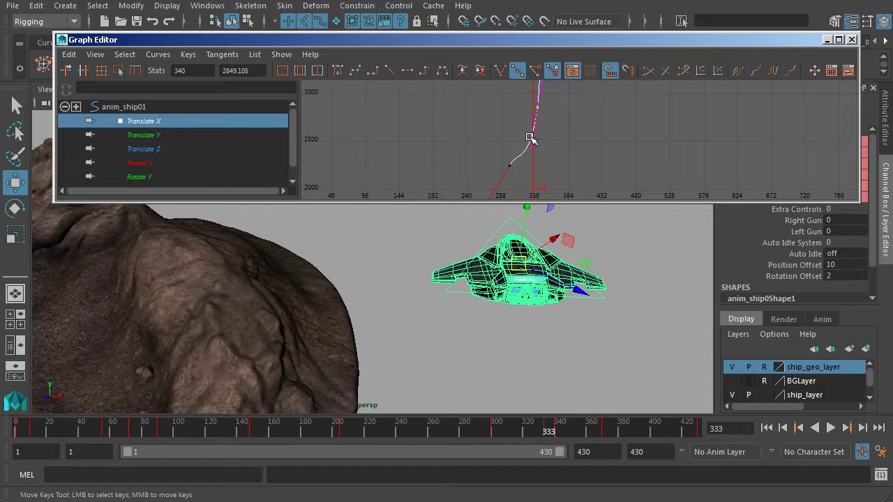
{"action": "left_click_drag", "start_coordinate": [493, 144], "coordinate": [531, 174]}
{"action": "middle_click_drag", "start_coordinate": [467, 155], "coordinate": [479, 141], "text": "alt"}
{"action": "right_click_drag", "start_coordinate": [478, 142], "coordinate": [492, 146], "text": "alt"}
{"action": "middle_click_drag", "start_coordinate": [493, 149], "coordinate": [510, 161], "text": "alt"}
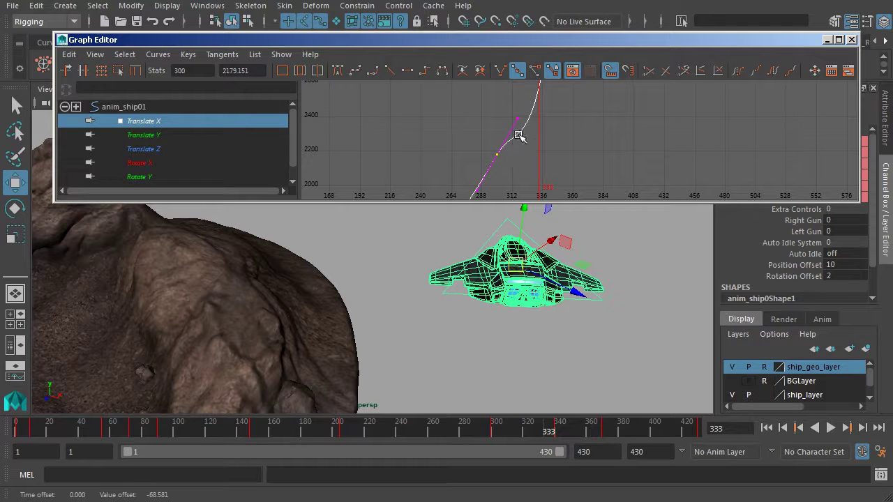
Reshape the incoming tangent of the Translate X key at frame 340 to smooth the curve coming from frame 300.
{"action": "middle_click_drag", "start_coordinate": [530, 123], "coordinate": [514, 201], "text": "alt"}
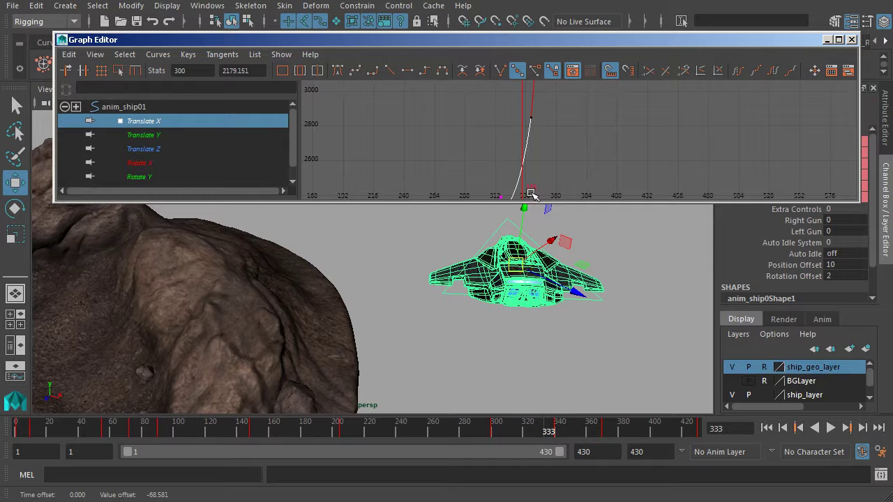
{"action": "left_click_drag", "start_coordinate": [562, 140], "coordinate": [562, 162]}
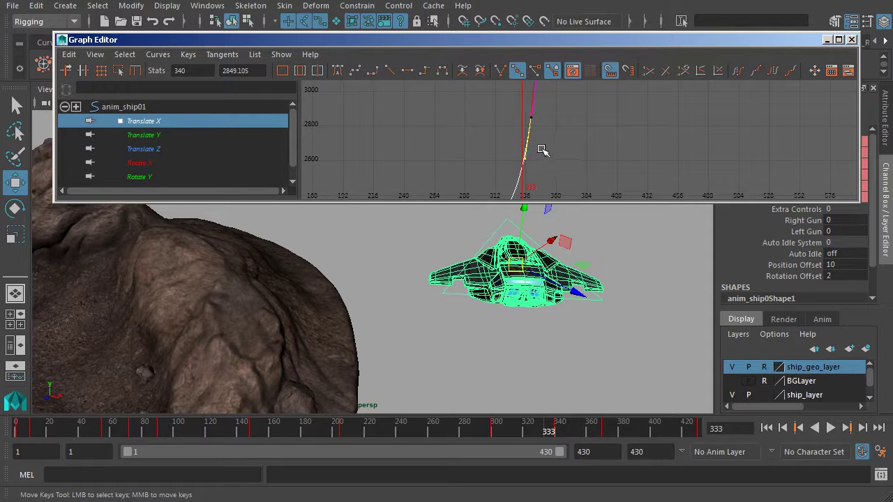
{"action": "middle_click_drag", "start_coordinate": [568, 159], "coordinate": [584, 139]}
{"action": "scroll", "coordinate": [593, 151], "scroll_direction": "down", "scroll_amount": 3}
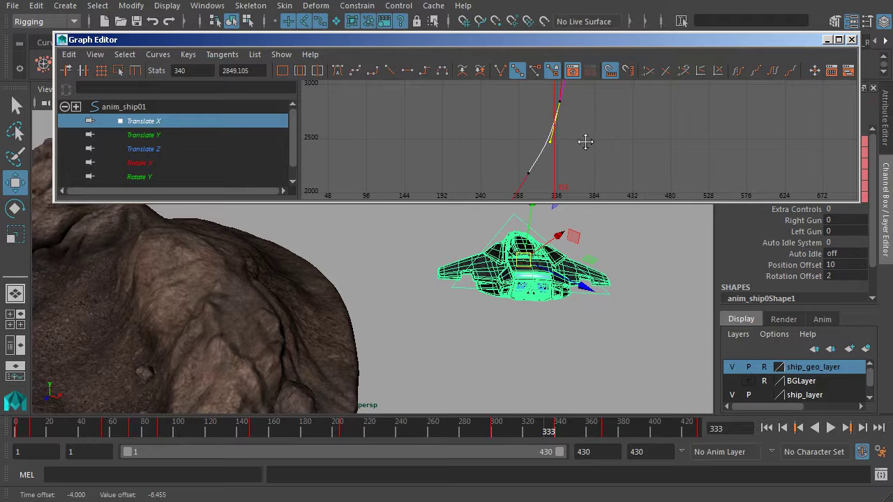
Play the animation from frame 232 to frame 344 and scrub through it again to review the ship's motion.
{"action": "left_click_drag", "start_coordinate": [546, 441], "coordinate": [387, 432]}
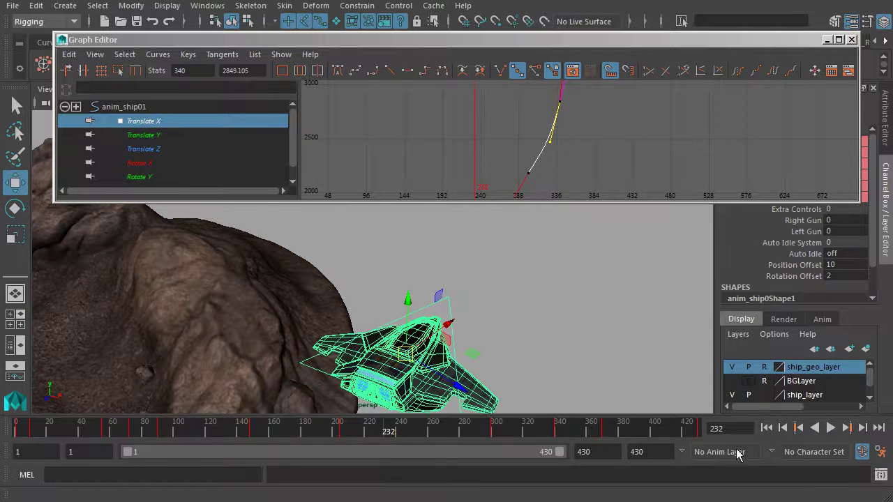
{"action": "left_click", "coordinate": [830, 429]}
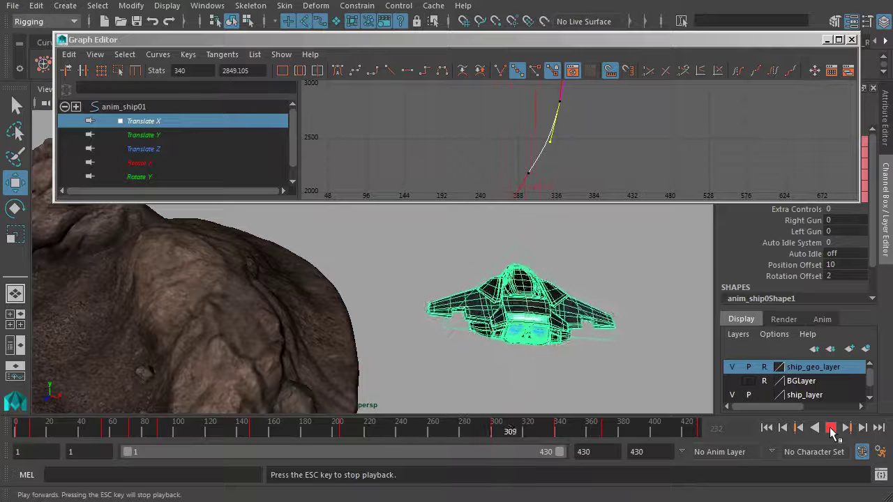
{"action": "left_click", "coordinate": [831, 429]}
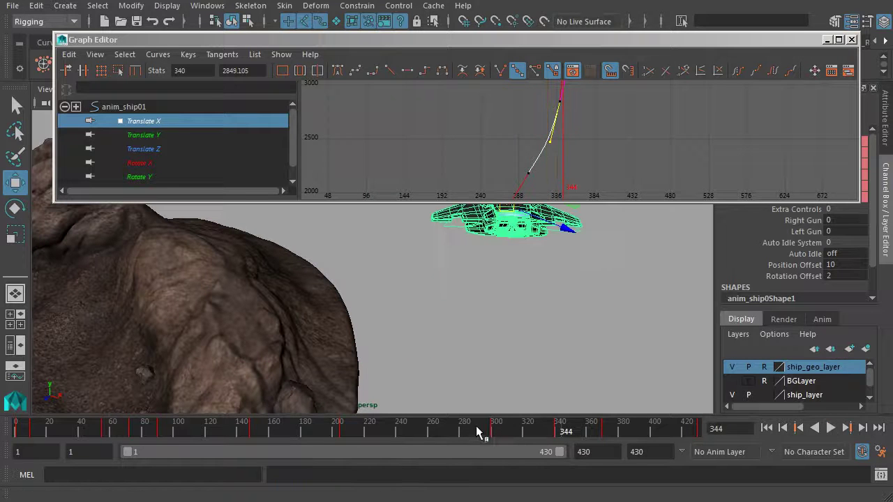
{"action": "mouse_move", "coordinate": [420, 427]}
{"action": "left_mouse_down"}
{"action": "mouse_move", "coordinate": [533, 438]}
{"action": "mouse_move", "coordinate": [424, 447]}
{"action": "mouse_move", "coordinate": [490, 449]}
{"action": "left_mouse_up"}
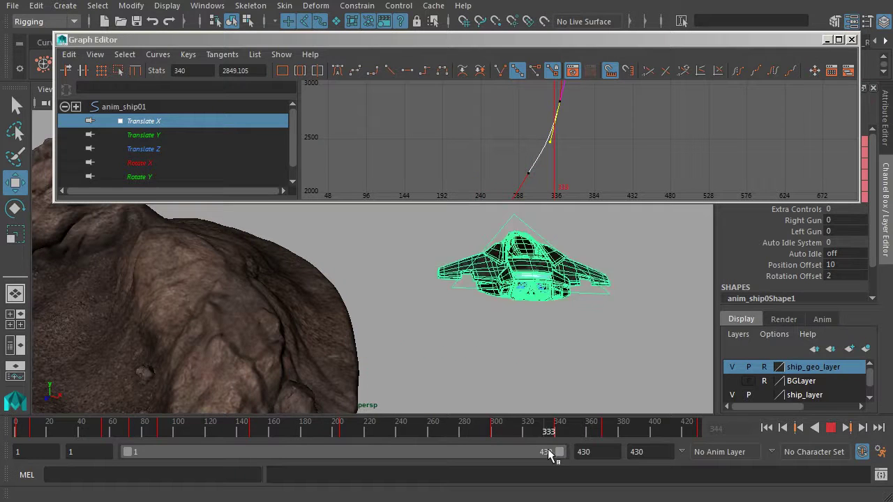
Minimize the Graph Editor, select the ship's Rotate Z channel and go to frame 30 with the ship framed in view.
{"action": "left_click_drag", "start_coordinate": [558, 429], "coordinate": [222, 429]}
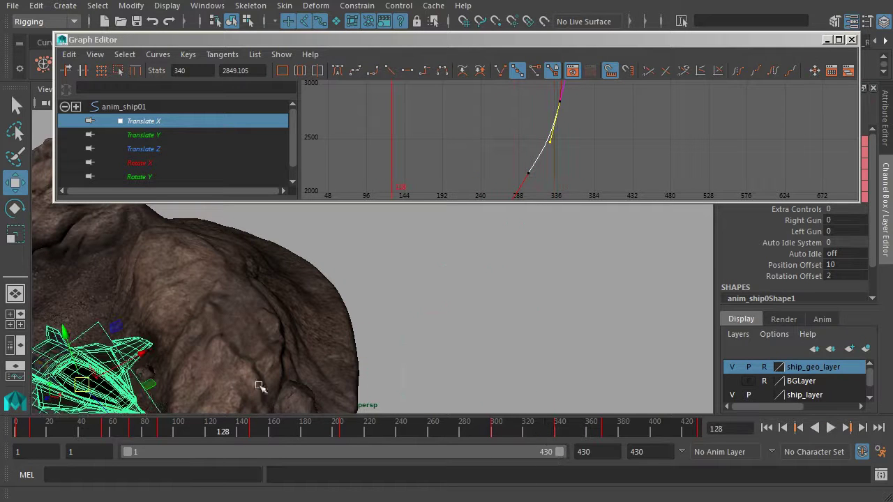
{"action": "key", "text": "f"}
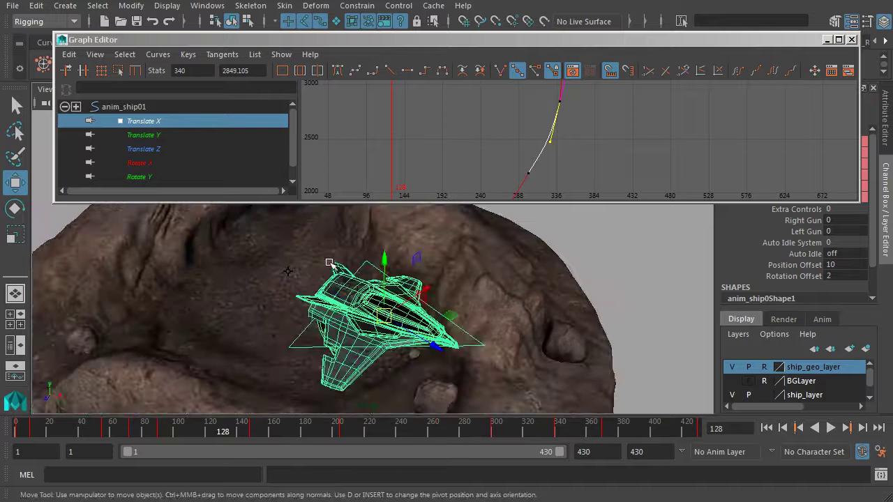
{"action": "left_click", "coordinate": [825, 41]}
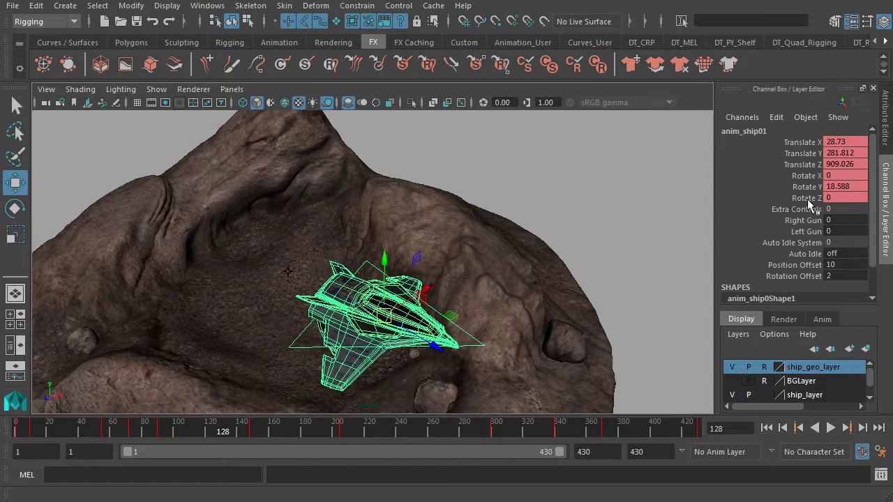
{"action": "left_click", "coordinate": [791, 199]}
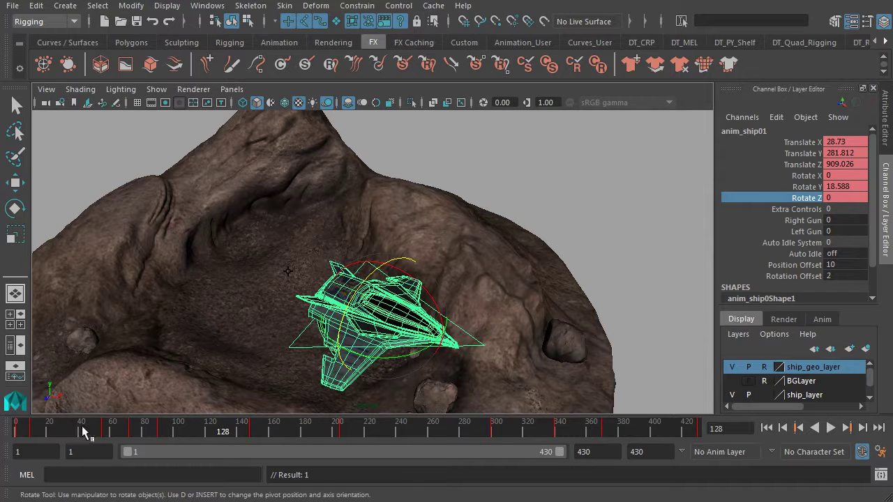
{"action": "left_click_drag", "start_coordinate": [84, 428], "coordinate": [65, 430]}
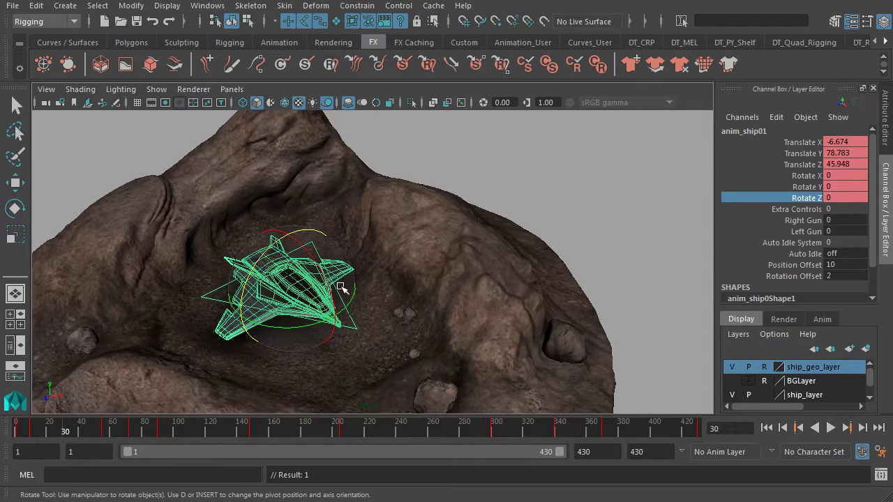
{"action": "left_click_drag", "start_coordinate": [342, 288], "coordinate": [421, 294], "text": "alt"}
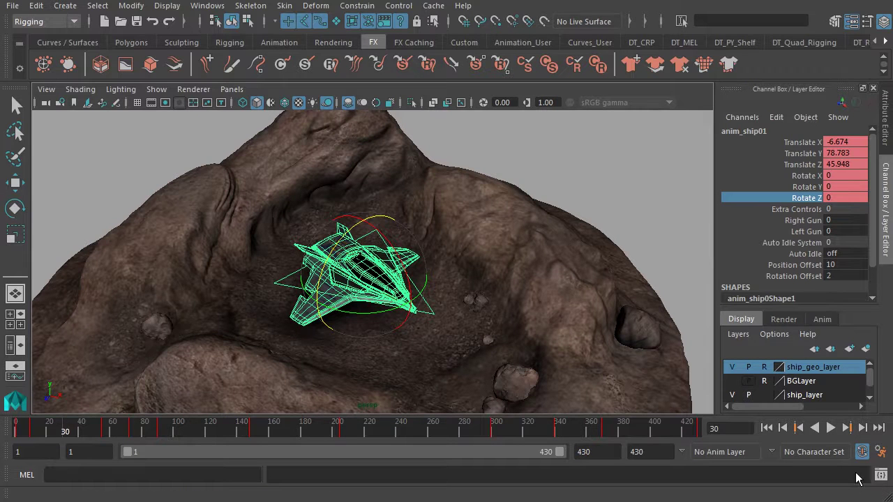
Set the time slider's key ticks preference to Channel Box and check the ticks for the ship's individual rotate channels, ending on Rotate Z.
{"action": "left_click", "coordinate": [862, 451]}
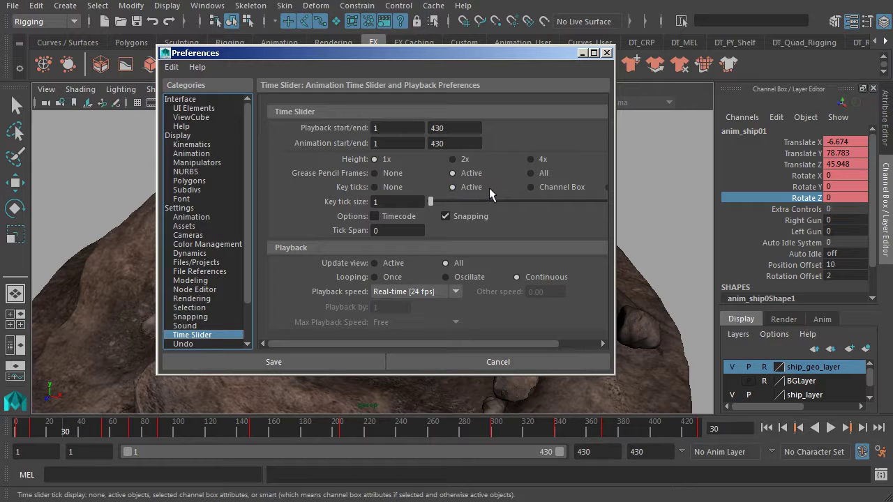
{"action": "left_click", "coordinate": [553, 187]}
{"action": "left_click", "coordinate": [607, 53]}
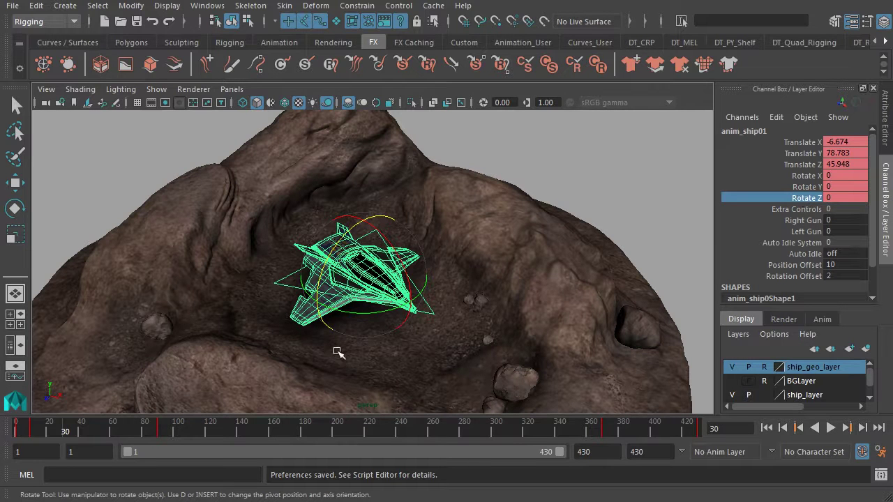
{"action": "left_click", "coordinate": [804, 186]}
{"action": "left_click", "coordinate": [807, 176]}
{"action": "left_click", "coordinate": [805, 196]}
Examine the time slider's Display Key Ticks options.
{"action": "right_click", "coordinate": [274, 432]}
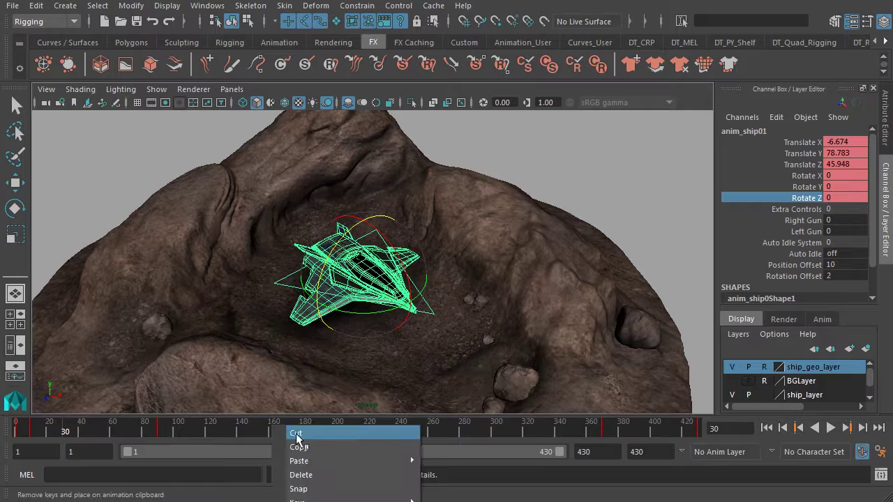
{"action": "left_click", "coordinate": [357, 480]}
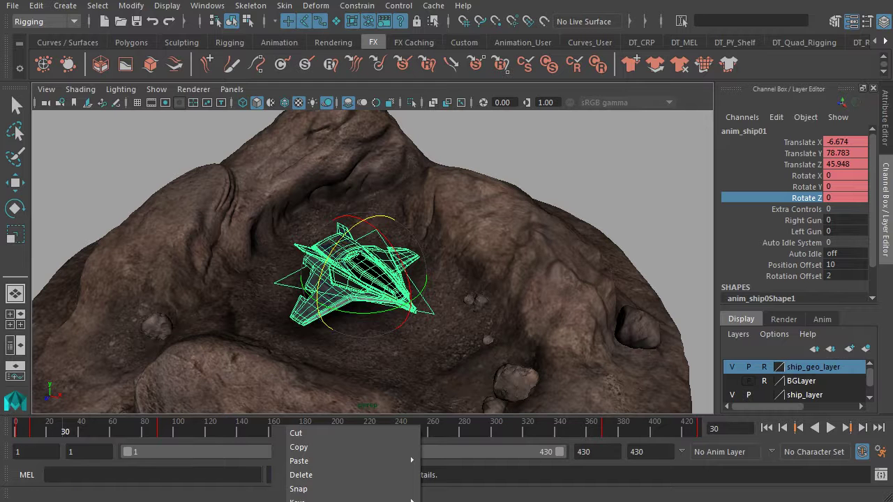
{"action": "left_click_drag", "start_coordinate": [509, 498], "coordinate": [520, 257]}
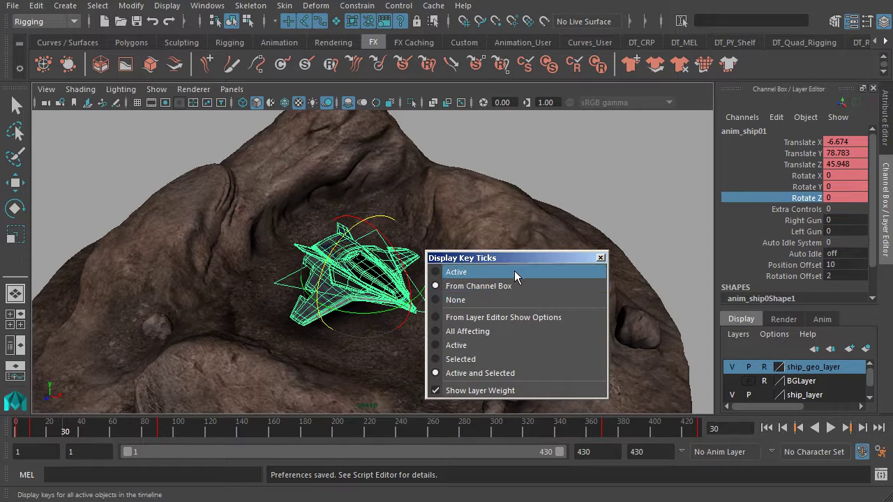
{"action": "left_click", "coordinate": [601, 258]}
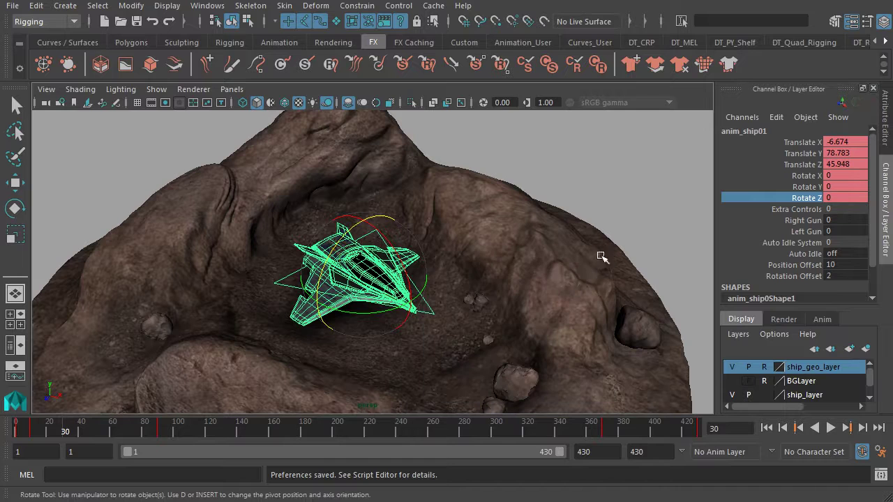
Roll the ship at frame 26 to a Rotate Z of about 2.5, working from a closer view.
{"action": "left_click", "coordinate": [16, 431]}
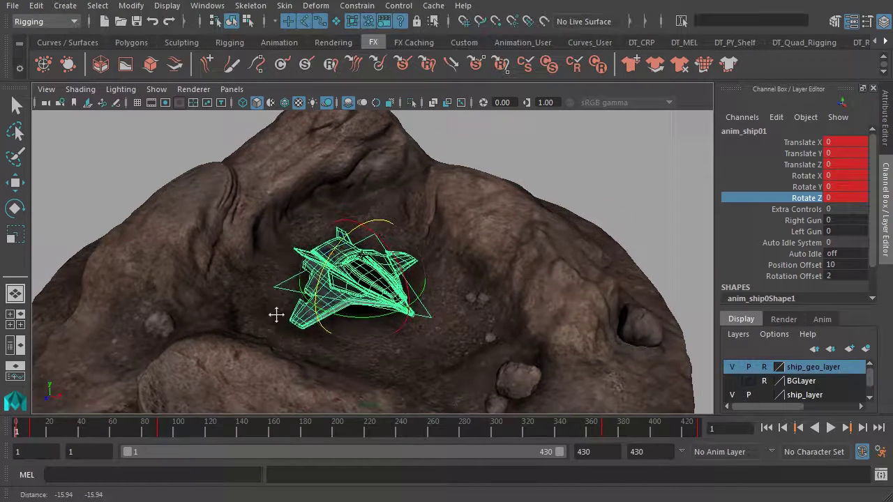
{"action": "right_click_drag", "start_coordinate": [275, 350], "coordinate": [353, 289], "text": "alt"}
{"action": "middle_click_drag", "start_coordinate": [353, 288], "coordinate": [334, 311], "text": "alt"}
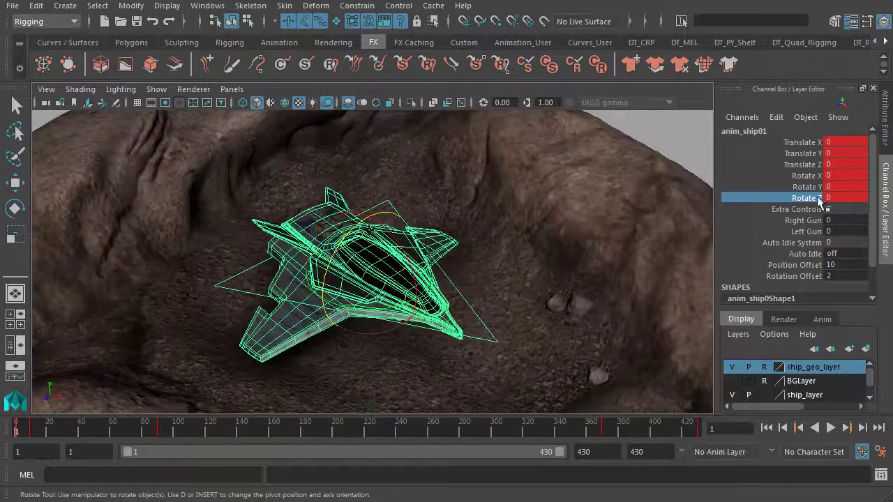
{"action": "key", "text": "alt+v"}
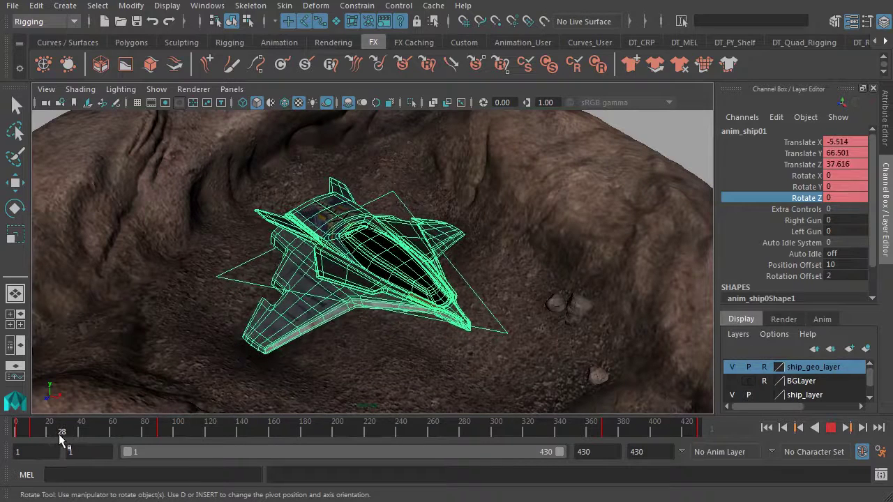
{"action": "left_click", "coordinate": [59, 434]}
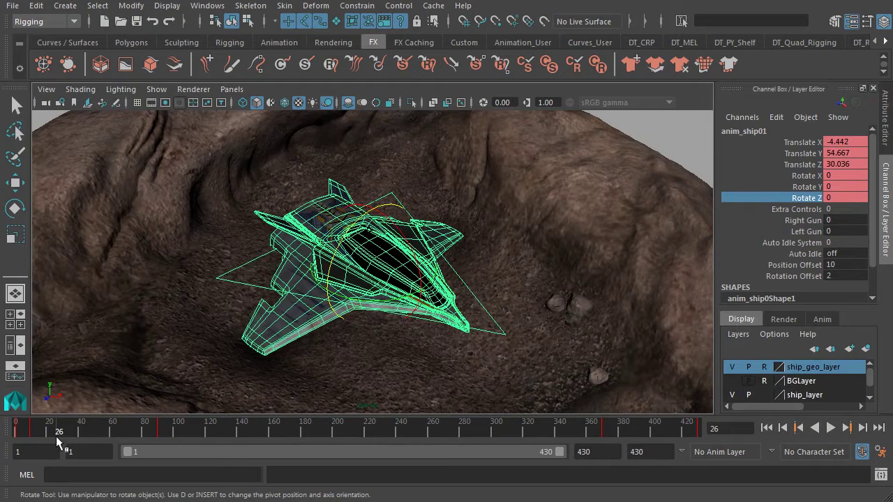
{"action": "left_click", "coordinate": [332, 261]}
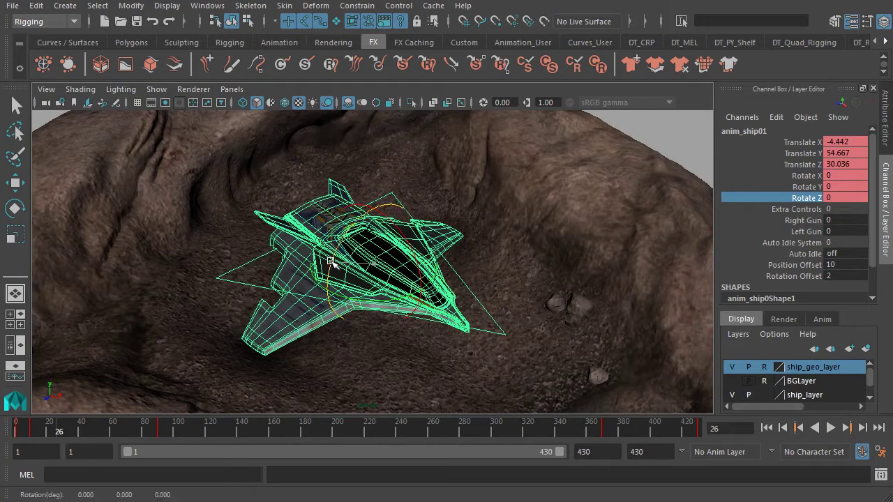
{"action": "left_click_drag", "start_coordinate": [330, 261], "coordinate": [332, 267]}
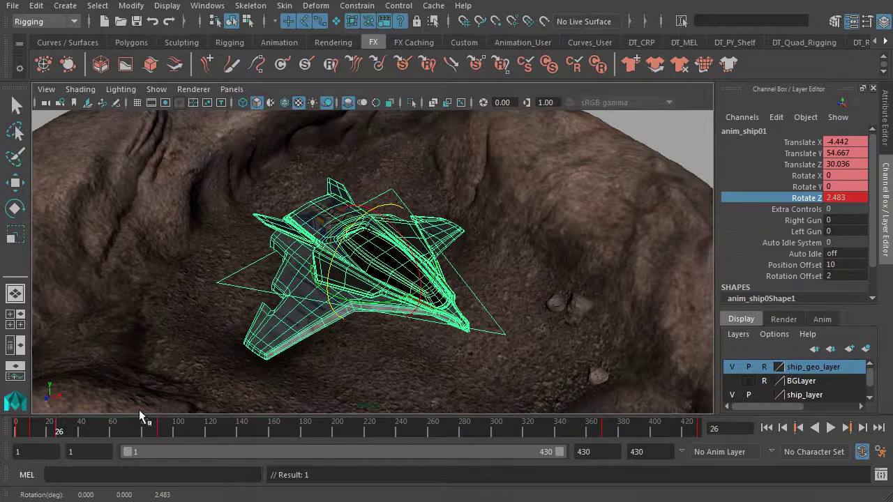
Review the roll, go to frame 47 and bank the ship the opposite way, keying Rotate Z at about -4.2.
{"action": "key", "text": "alt+v"}
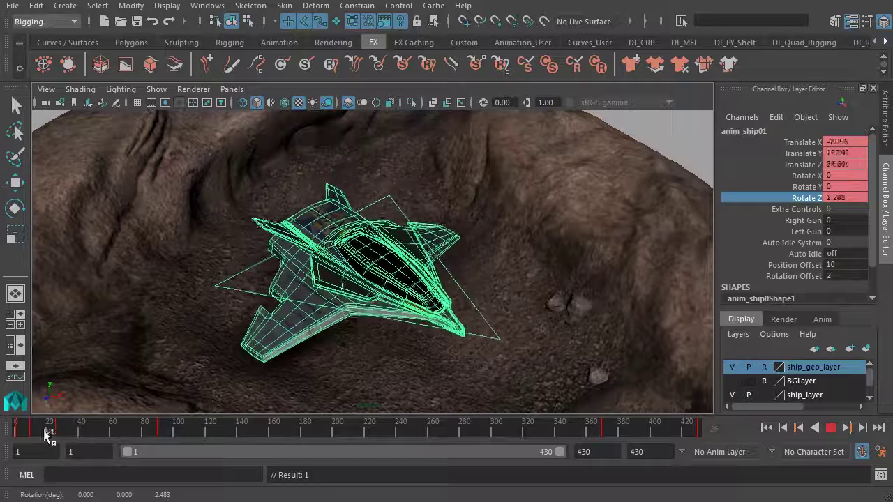
{"action": "left_click_drag", "start_coordinate": [30, 436], "coordinate": [76, 432]}
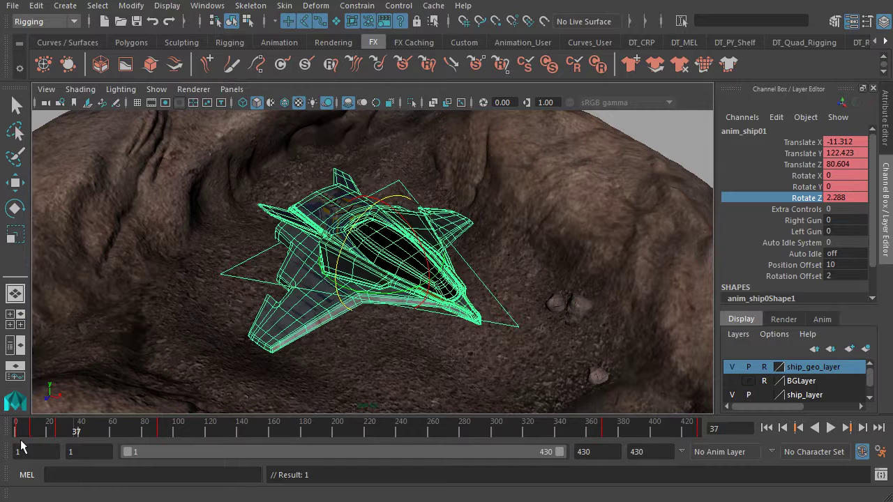
{"action": "left_click_drag", "start_coordinate": [26, 436], "coordinate": [85, 433]}
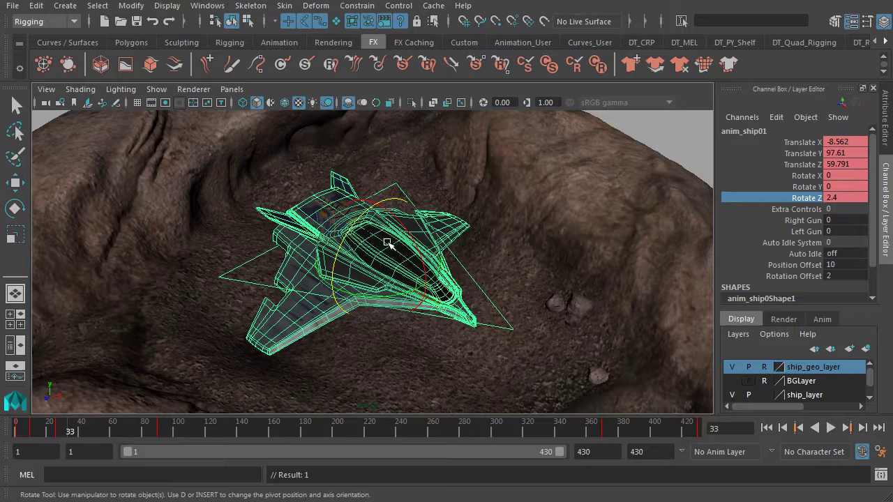
{"action": "left_click_drag", "start_coordinate": [30, 430], "coordinate": [90, 437]}
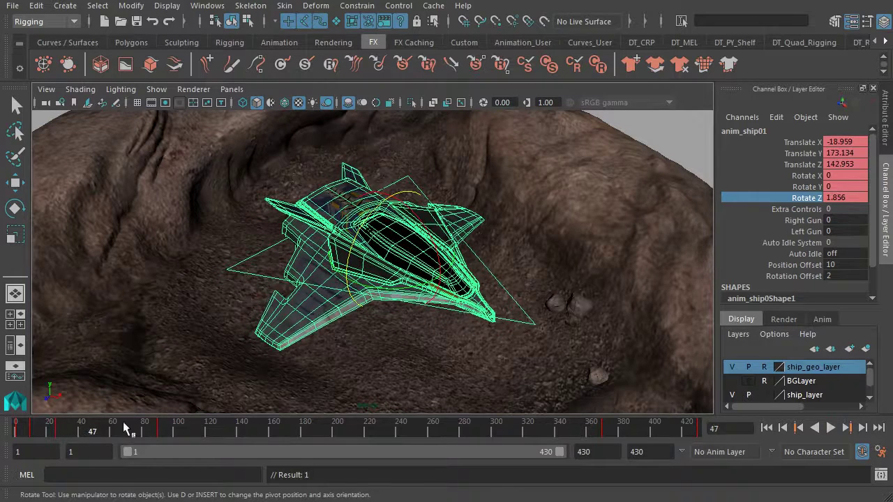
{"action": "key", "text": "alt+v"}
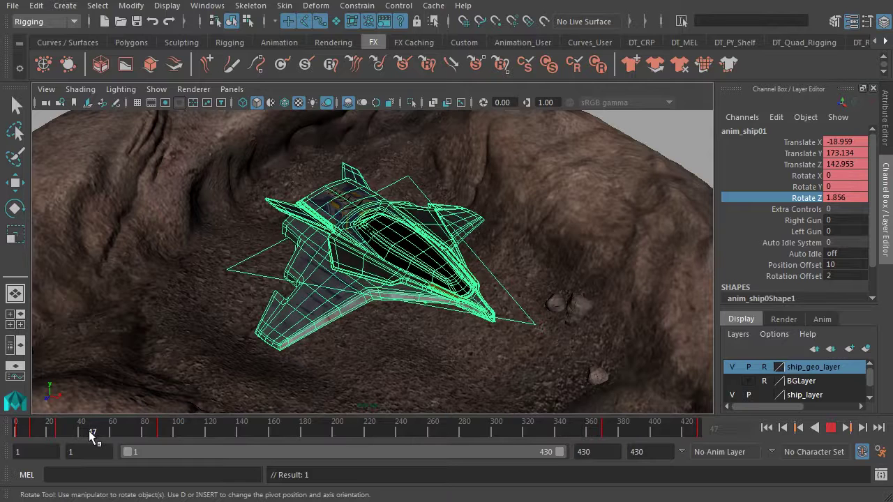
{"action": "key", "text": "alt+v"}
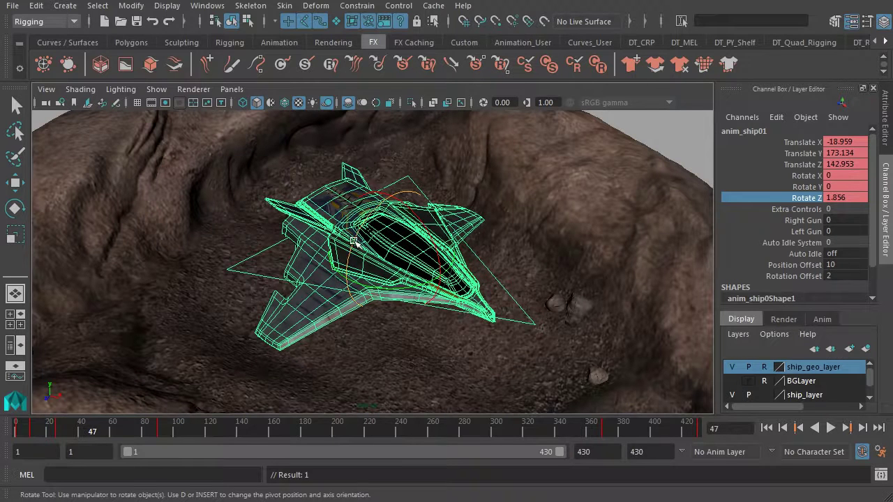
{"action": "left_click_drag", "start_coordinate": [354, 241], "coordinate": [360, 238]}
{"action": "key", "text": "shift+e"}
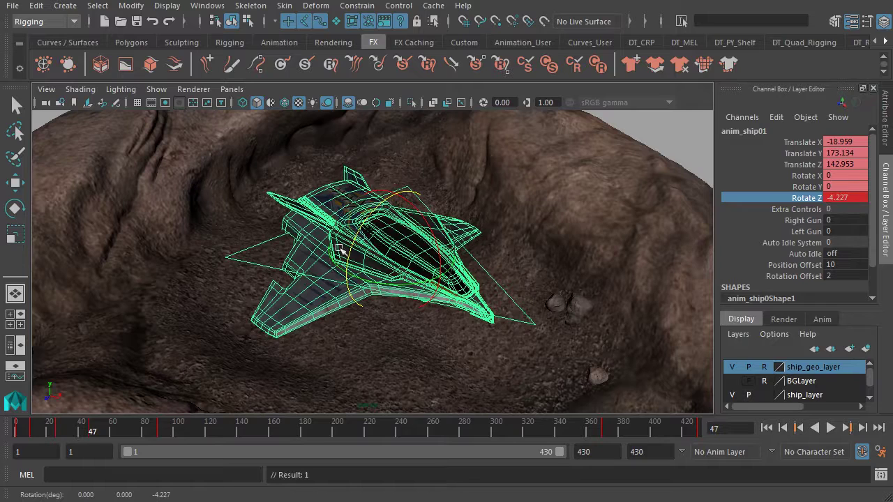
Rotate the ship slightly about Z at frame 68, key its rotation and return to frame 1.
{"action": "key", "text": "alt+v"}
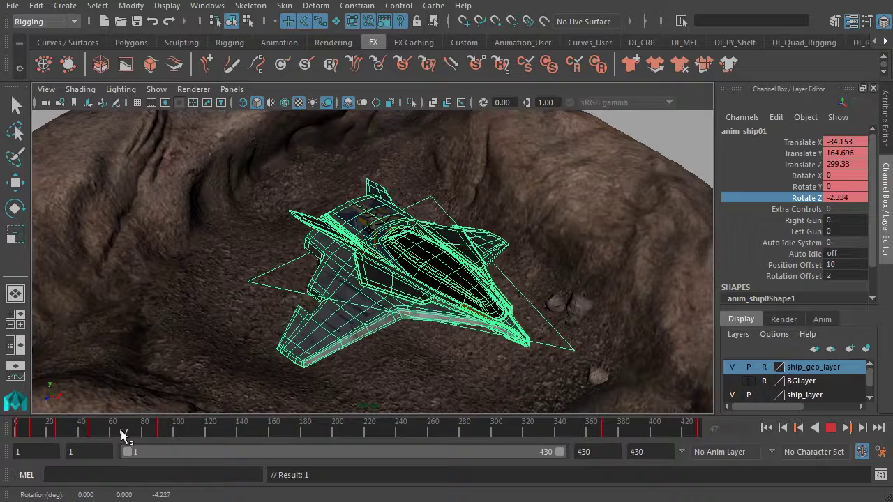
{"action": "left_click", "coordinate": [124, 432]}
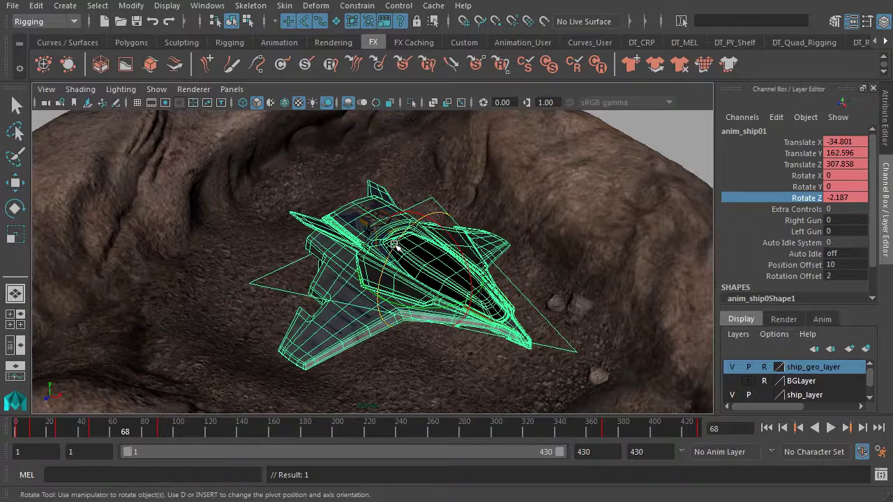
{"action": "left_click_drag", "start_coordinate": [395, 244], "coordinate": [392, 249]}
{"action": "key", "text": "s"}
{"action": "left_click_drag", "start_coordinate": [86, 424], "coordinate": [12, 428]}
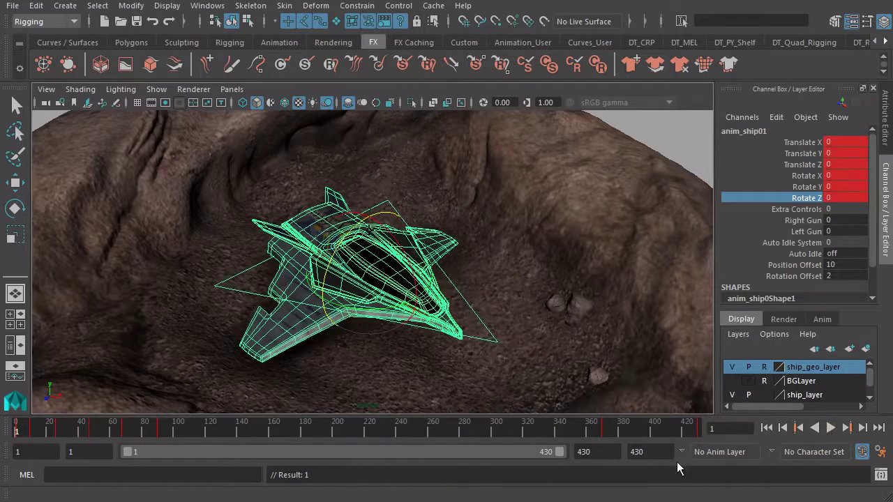
Play back the takeoff from frame 1 and examine the ship's motion up to frame 127 from a wider view.
{"action": "left_click", "coordinate": [830, 427]}
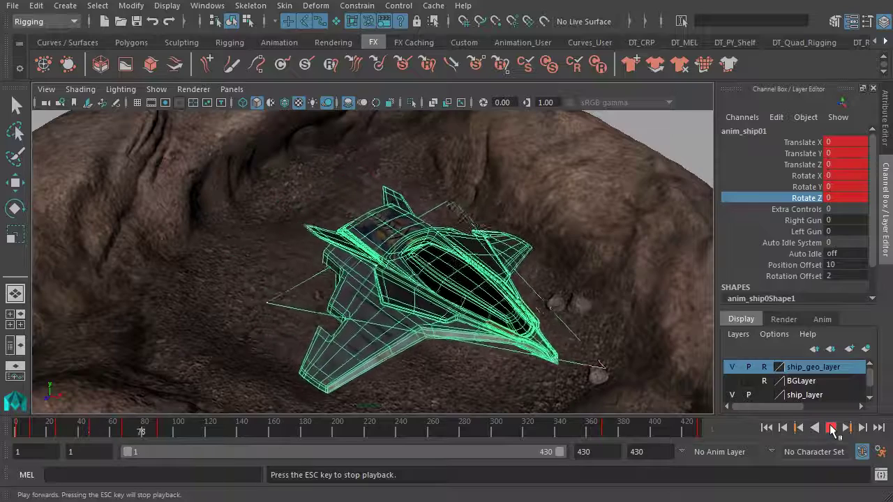
{"action": "key", "text": "Escape"}
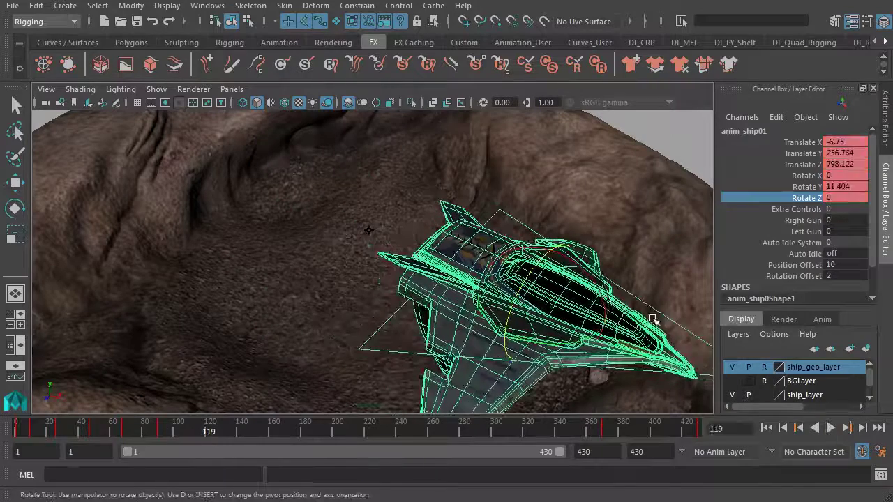
{"action": "left_click_drag", "start_coordinate": [88, 432], "coordinate": [175, 432]}
{"action": "scroll", "coordinate": [518, 282], "scroll_direction": "down", "scroll_amount": 4}
{"action": "middle_click_drag", "start_coordinate": [517, 282], "coordinate": [408, 260], "text": "alt"}
{"action": "left_click_drag", "start_coordinate": [116, 430], "coordinate": [155, 432]}
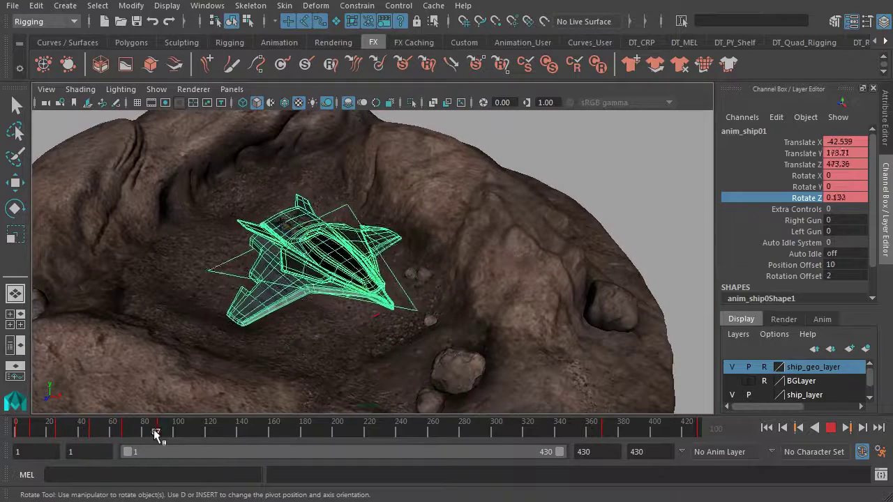
{"action": "left_click", "coordinate": [206, 432]}
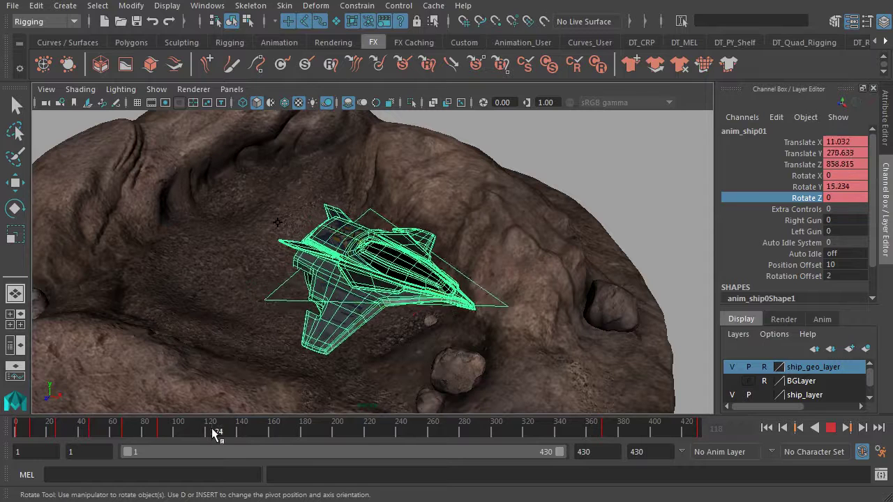
{"action": "key", "text": "alt+v"}
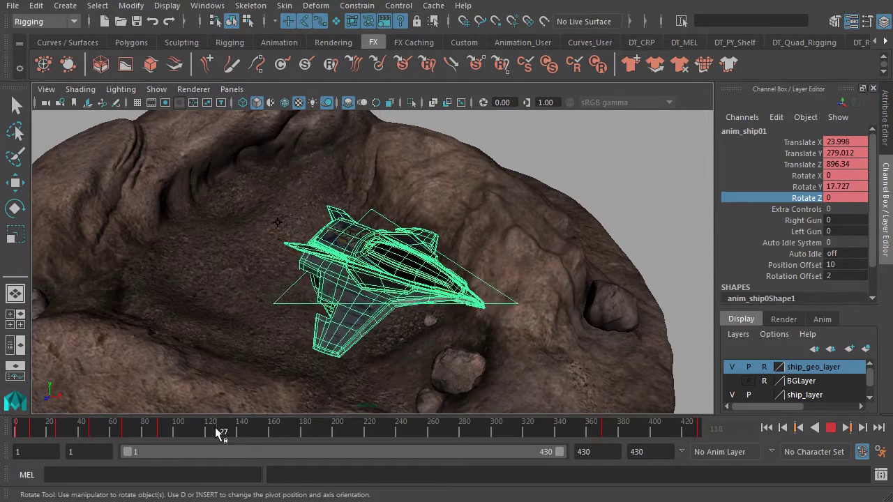
{"action": "left_click", "coordinate": [221, 433]}
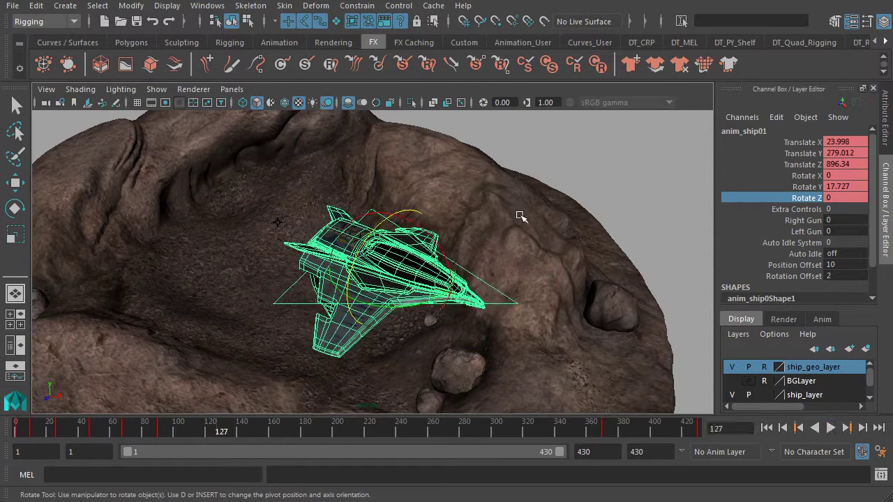
Examine the ship's turn between about frames 125 and 162 to judge where the bank should start.
{"action": "left_click", "coordinate": [192, 431]}
{"action": "key", "text": "alt+v"}
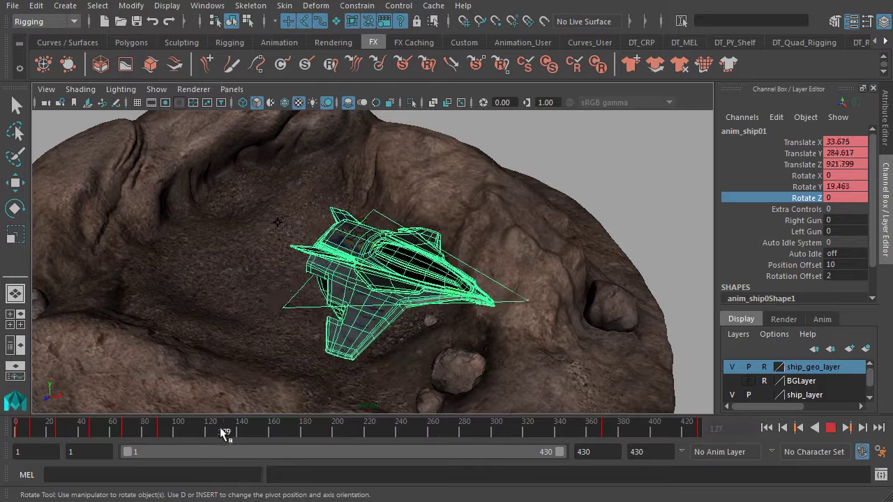
{"action": "left_click", "coordinate": [222, 430]}
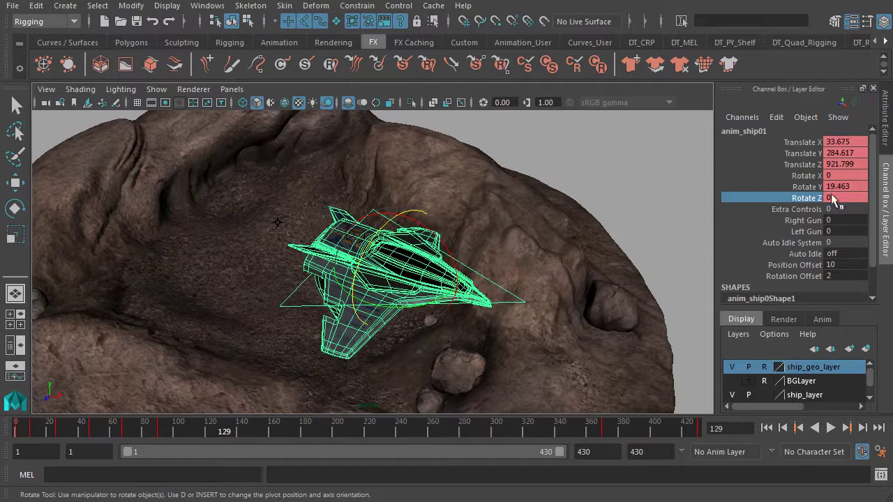
{"action": "left_click_drag", "start_coordinate": [212, 433], "coordinate": [248, 433]}
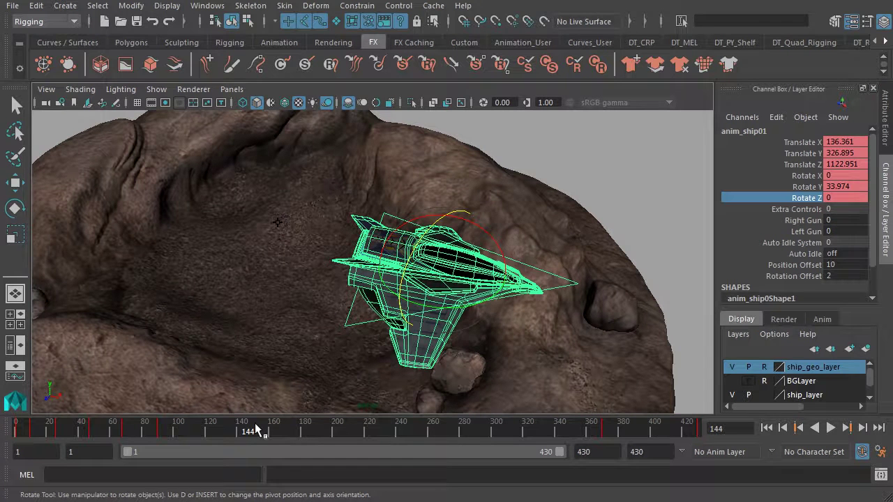
{"action": "left_click_drag", "start_coordinate": [256, 431], "coordinate": [286, 425]}
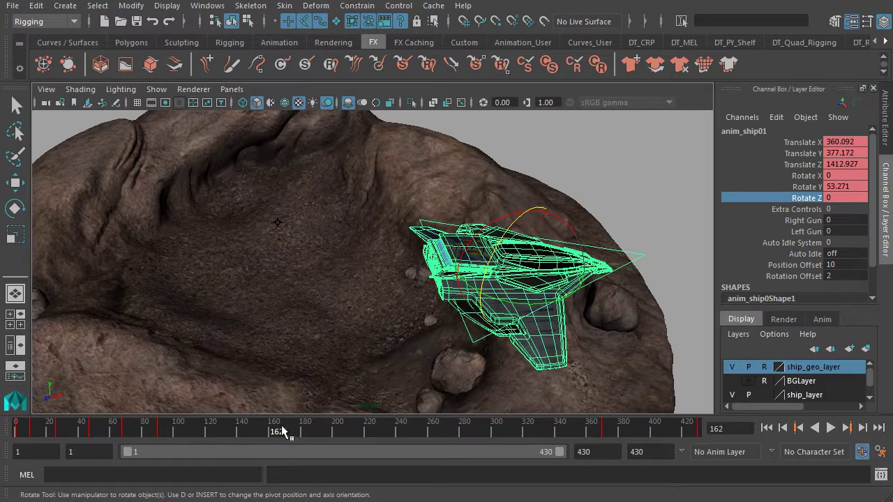
{"action": "left_click_drag", "start_coordinate": [277, 432], "coordinate": [228, 431]}
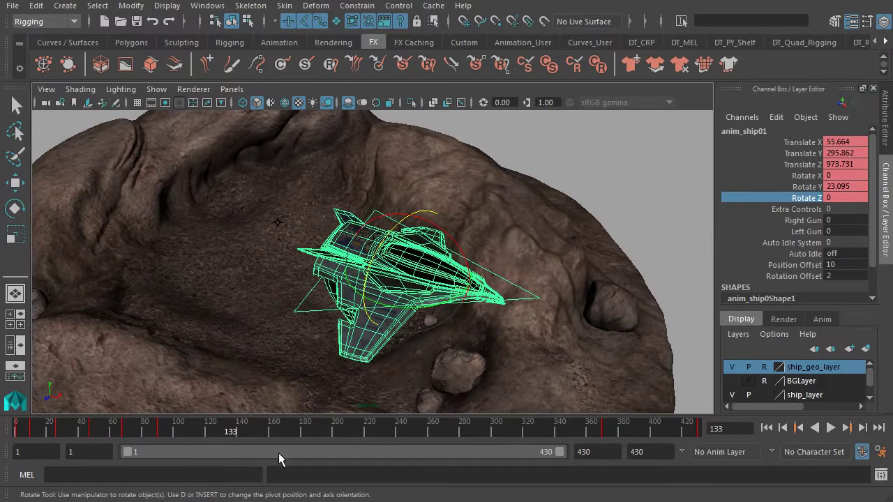
{"action": "left_click_drag", "start_coordinate": [214, 431], "coordinate": [246, 428]}
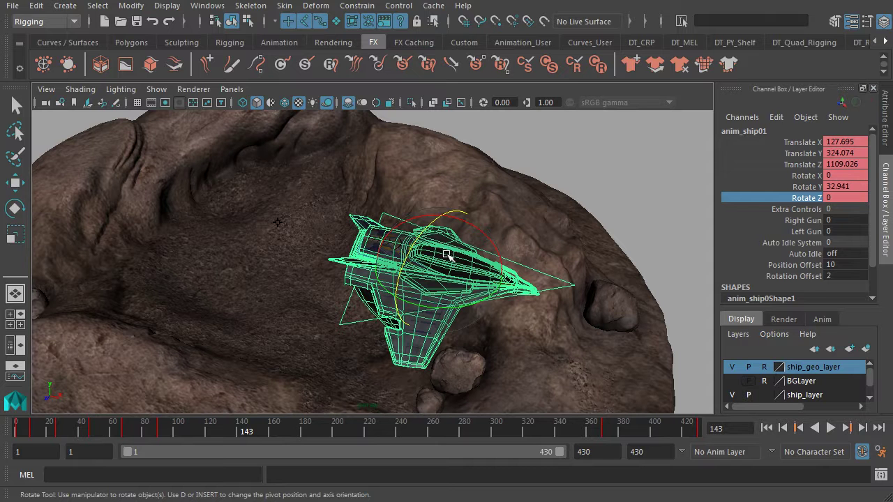
{"action": "key", "text": "alt+v"}
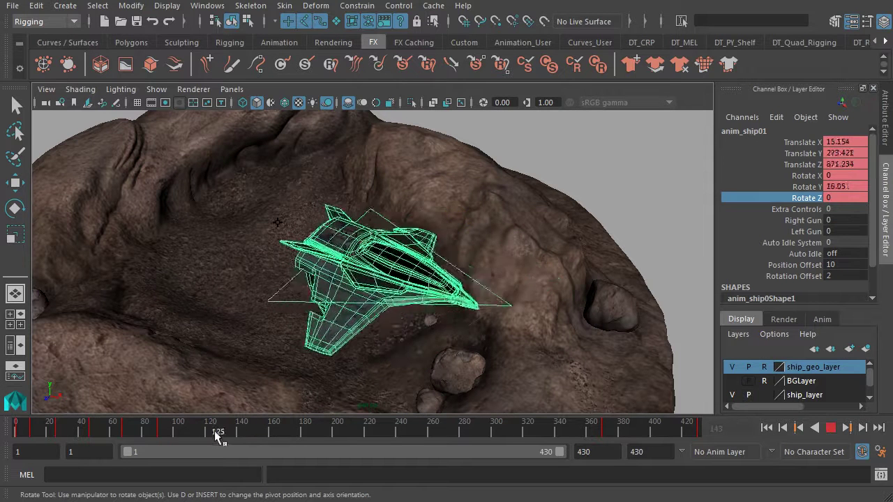
{"action": "left_click", "coordinate": [238, 432]}
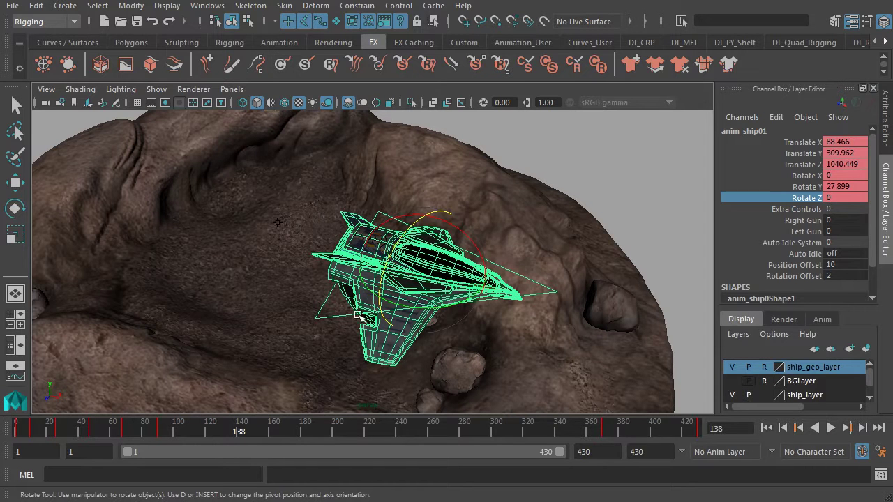
Set the Rotate tool to Gimbal orientation and compare the ship's Rotate X, Y and Z channels.
{"action": "key", "text": "e"}
{"action": "left_click", "coordinate": [363, 285]}
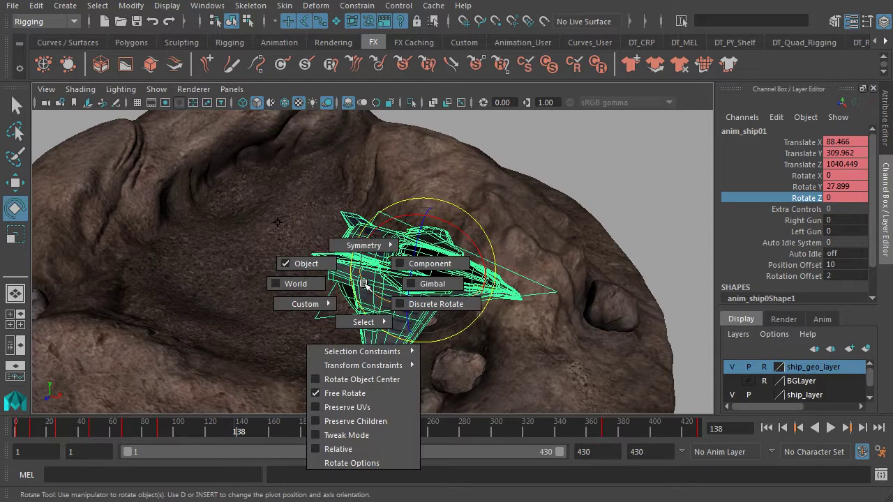
{"action": "left_click_drag", "start_coordinate": [385, 270], "coordinate": [331, 254]}
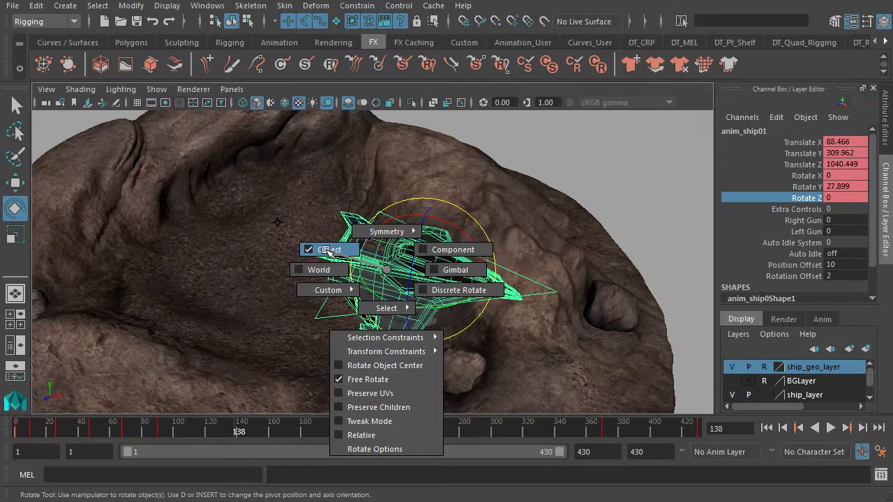
{"action": "left_click", "coordinate": [451, 272]}
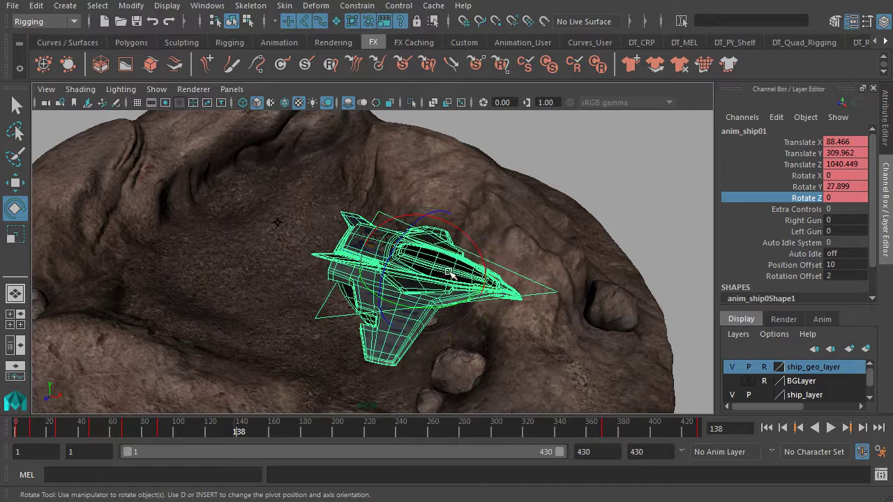
{"action": "left_click", "coordinate": [804, 187]}
{"action": "left_click", "coordinate": [800, 198]}
{"action": "left_click", "coordinate": [806, 177]}
{"action": "left_click", "coordinate": [809, 187]}
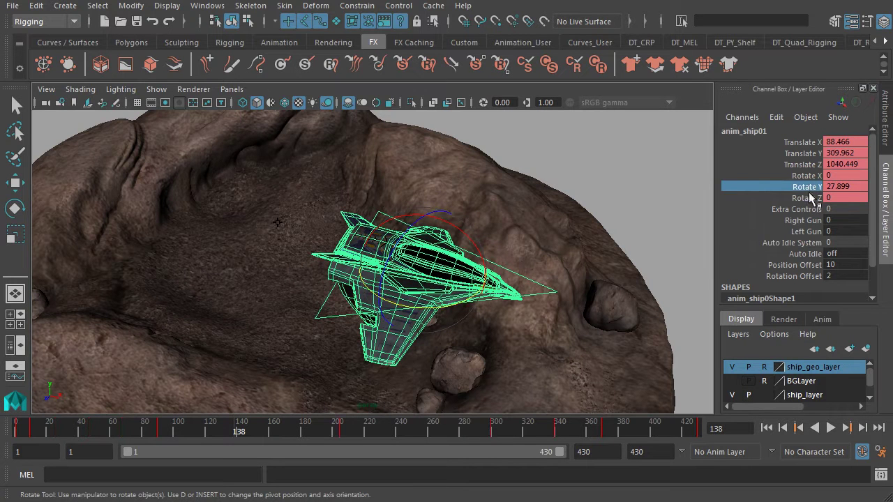
{"action": "left_click", "coordinate": [805, 197]}
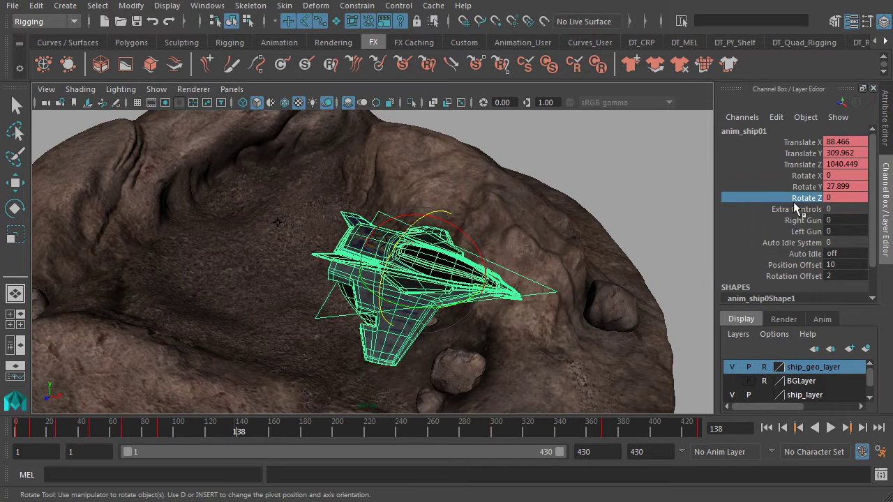
Return the Rotate tool to Object orientation.
{"action": "key", "text": "e"}
{"action": "left_click", "coordinate": [445, 260]}
{"action": "left_click_drag", "start_coordinate": [444, 259], "coordinate": [402, 243]}
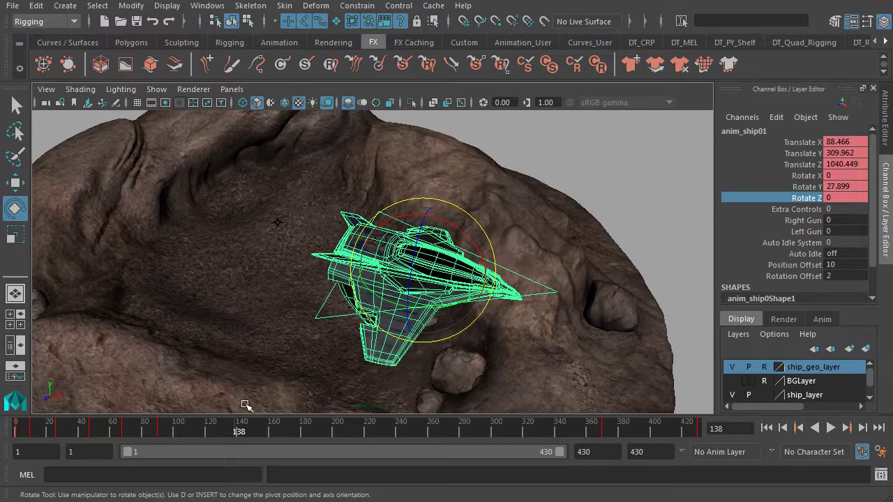
Go to frame 130 and bank the ship, keying Rotate Z at about -10.2.
{"action": "key", "text": "alt+v"}
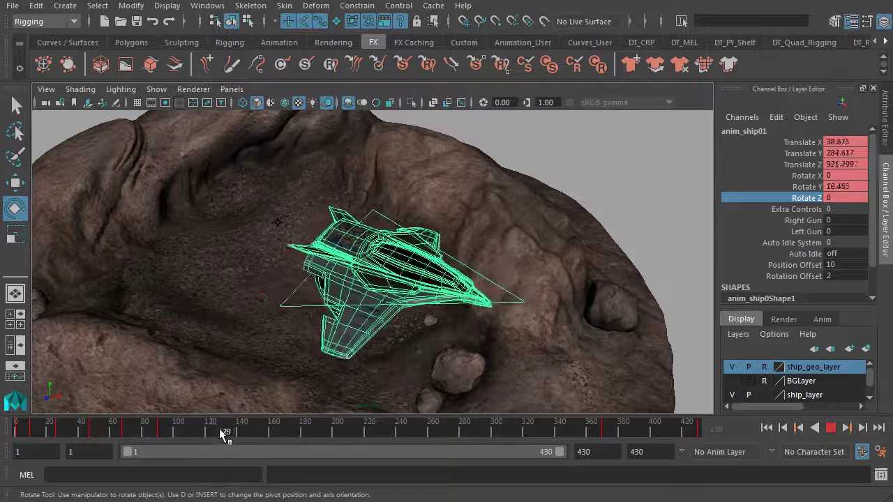
{"action": "left_click", "coordinate": [226, 428]}
{"action": "left_click_drag", "start_coordinate": [392, 328], "coordinate": [383, 251]}
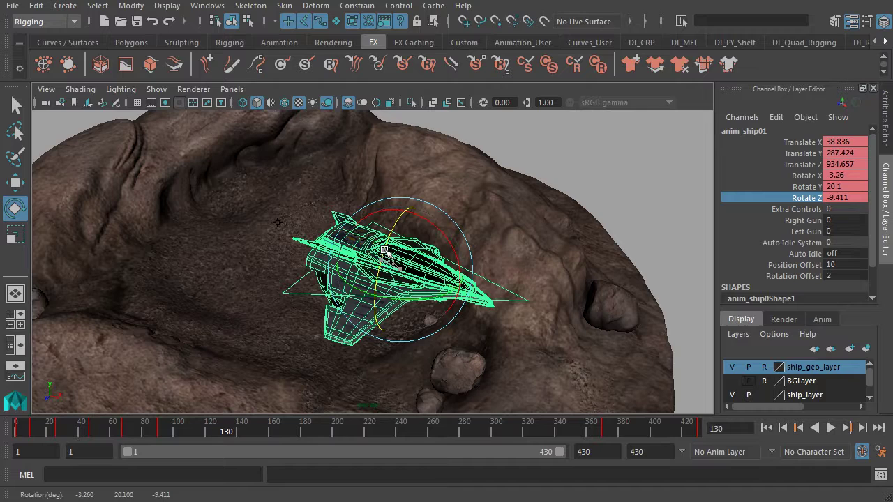
{"action": "left_click_drag", "start_coordinate": [385, 251], "coordinate": [385, 250]}
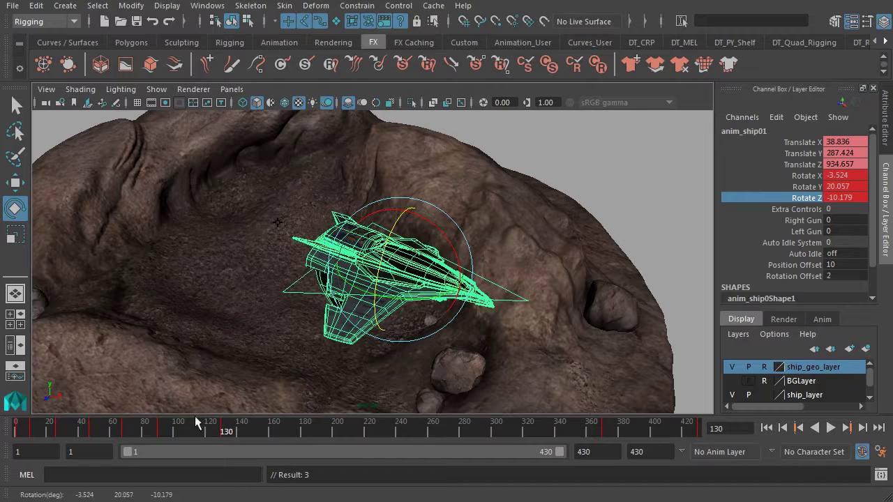
Go to frame 182 and roll the ship the opposite way to a Rotate Z of about 17.6.
{"action": "left_click_drag", "start_coordinate": [169, 431], "coordinate": [303, 439]}
{"action": "middle_click_drag", "start_coordinate": [514, 269], "coordinate": [431, 251], "text": "alt"}
{"action": "left_click_drag", "start_coordinate": [431, 251], "coordinate": [530, 209], "text": "alt"}
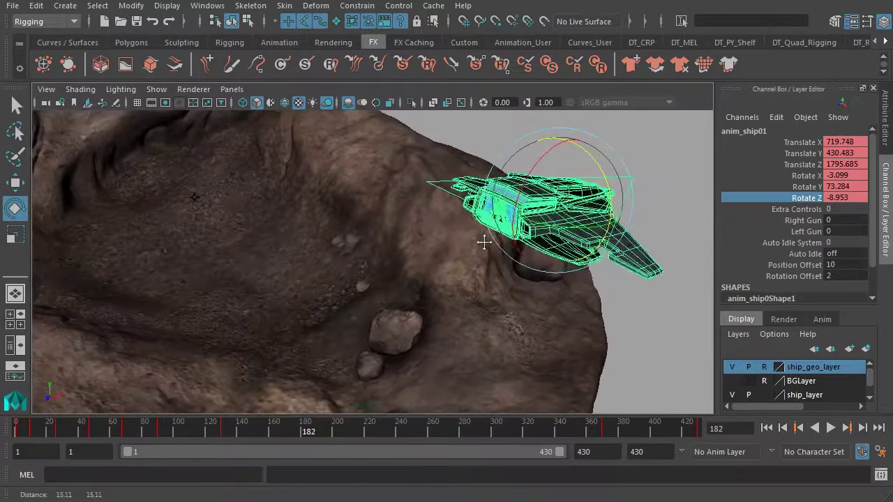
{"action": "middle_click_drag", "start_coordinate": [530, 209], "coordinate": [488, 247], "text": "alt"}
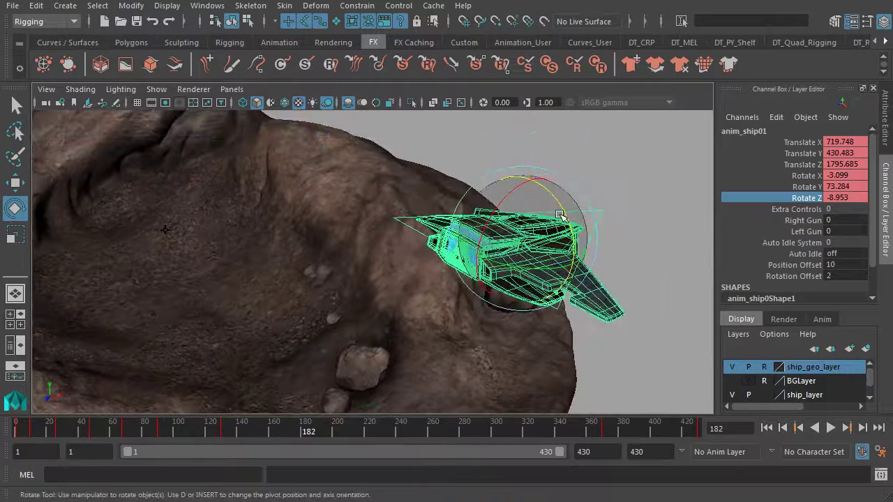
{"action": "left_click_drag", "start_coordinate": [560, 214], "coordinate": [567, 222]}
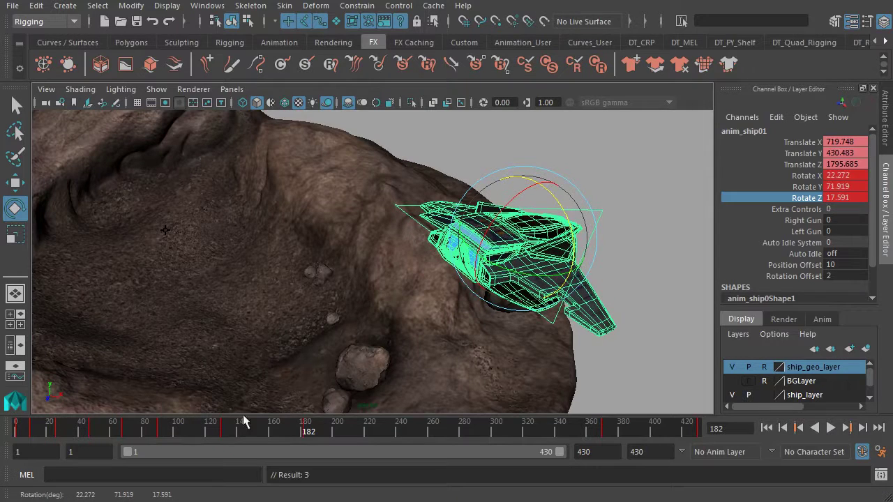
Review the roll leading up to frame 182 and re-key the bank there at a Rotate Z of about -18.5.
{"action": "mouse_move", "coordinate": [199, 431]}
{"action": "left_mouse_down"}
{"action": "mouse_move", "coordinate": [304, 435]}
{"action": "mouse_move", "coordinate": [293, 435]}
{"action": "left_mouse_up"}
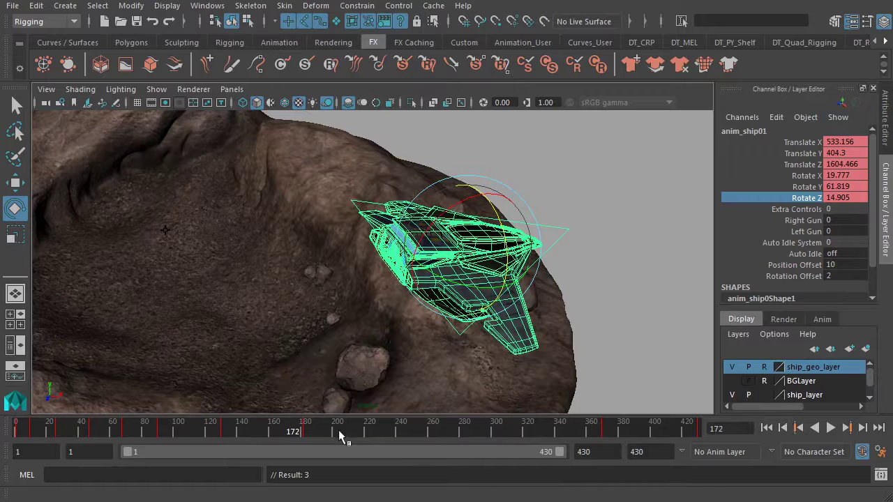
{"action": "left_click", "coordinate": [850, 430]}
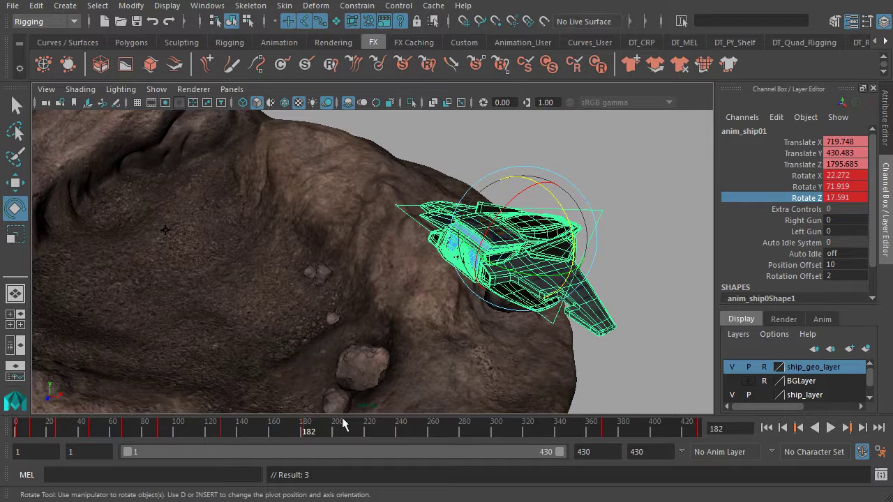
{"action": "left_click_drag", "start_coordinate": [583, 233], "coordinate": [571, 216]}
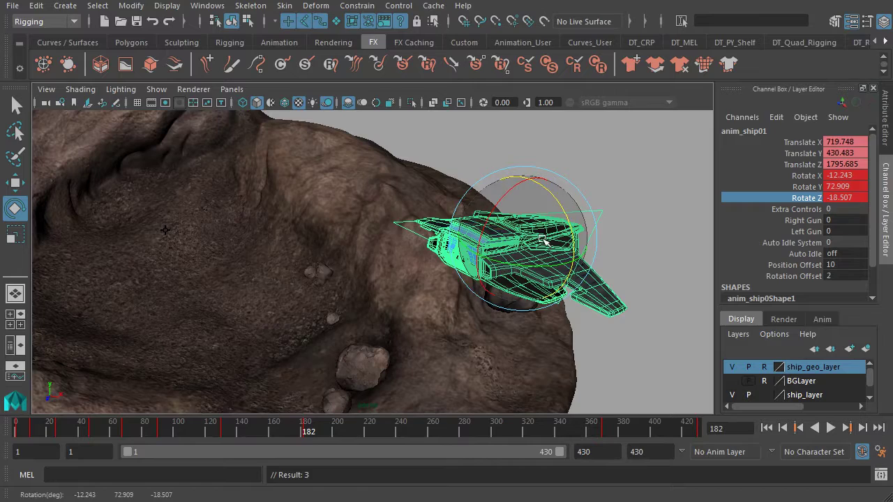
At frame 300, bank the ship and key its rotation at about X 8.9, Y 126.0 and Z 9.9.
{"action": "left_click_drag", "start_coordinate": [284, 438], "coordinate": [430, 421]}
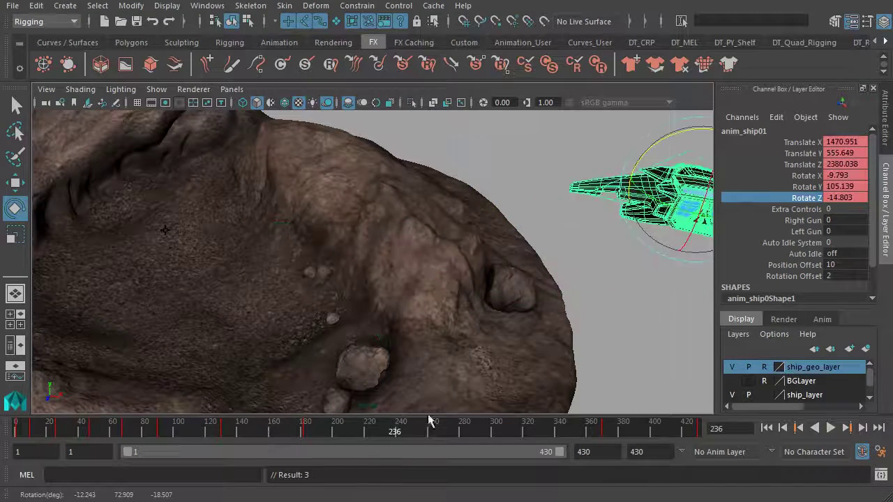
{"action": "middle_click_drag", "start_coordinate": [504, 292], "coordinate": [409, 379], "text": "alt"}
{"action": "left_click_drag", "start_coordinate": [337, 432], "coordinate": [464, 449]}
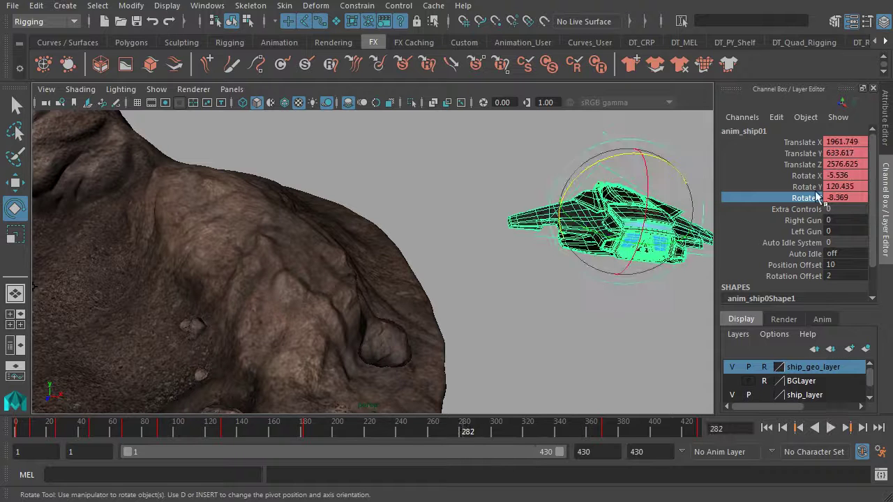
{"action": "left_click_drag", "start_coordinate": [801, 175], "coordinate": [805, 190]}
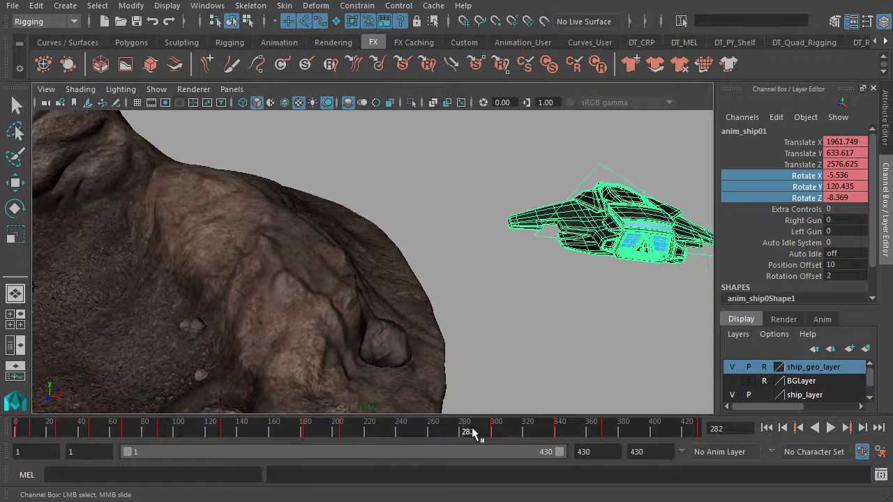
{"action": "key", "text": "alt+v"}
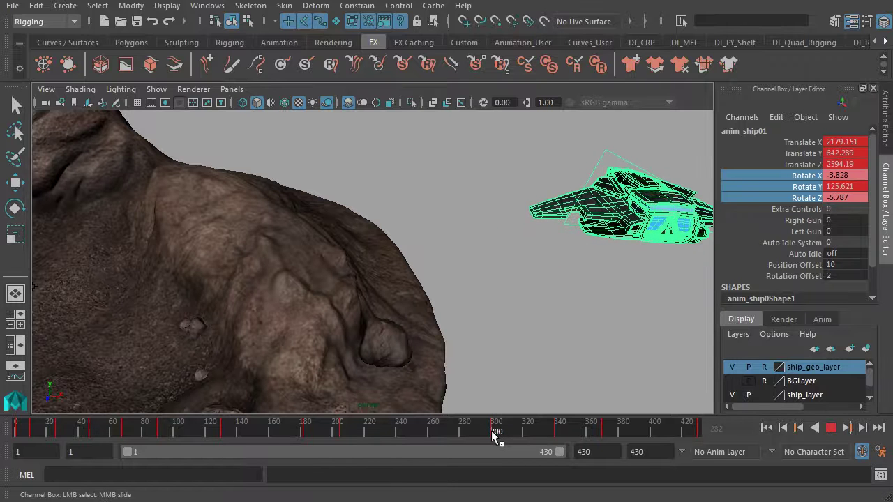
{"action": "middle_click_drag", "start_coordinate": [635, 207], "coordinate": [568, 245], "text": "alt"}
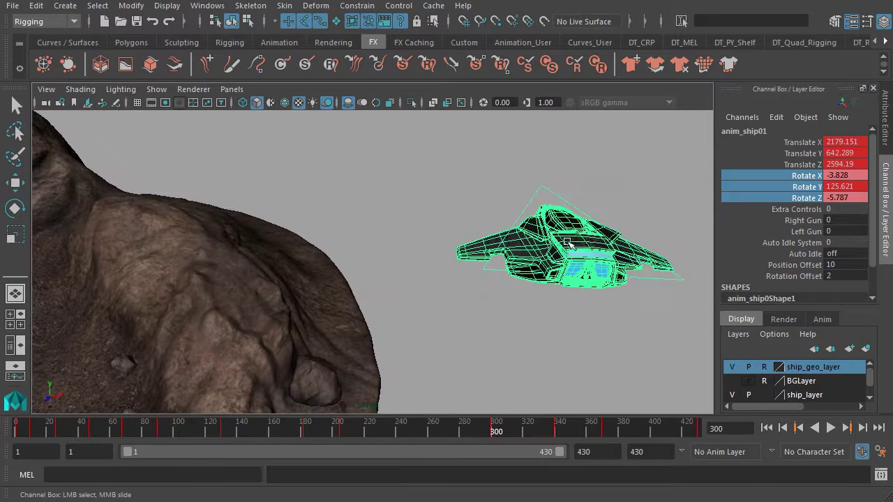
{"action": "key", "text": "e"}
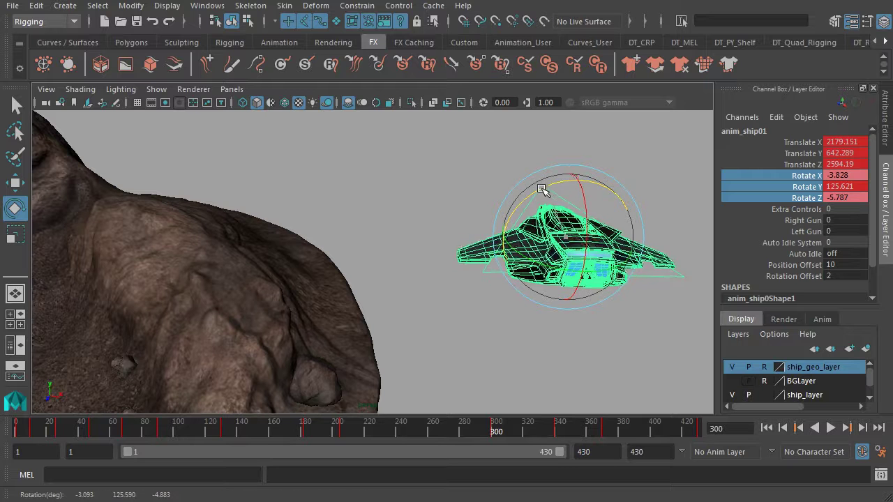
{"action": "left_click_drag", "start_coordinate": [542, 190], "coordinate": [540, 192]}
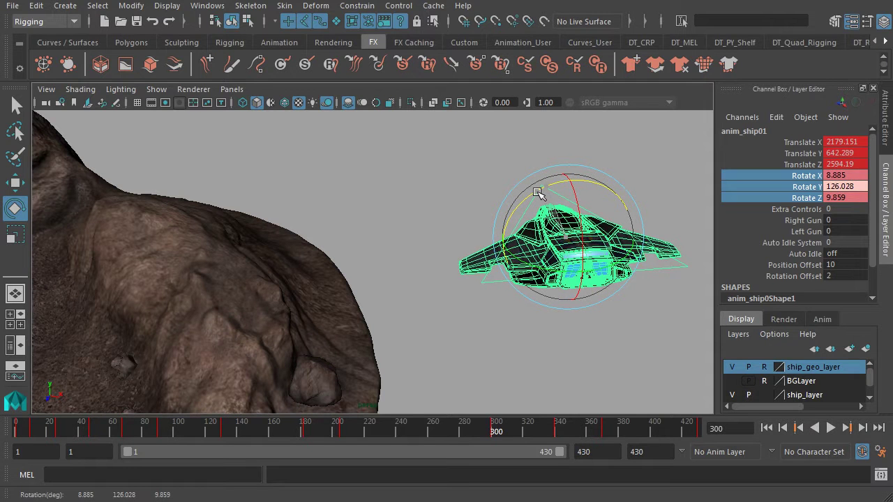
{"action": "key", "text": "shift+e"}
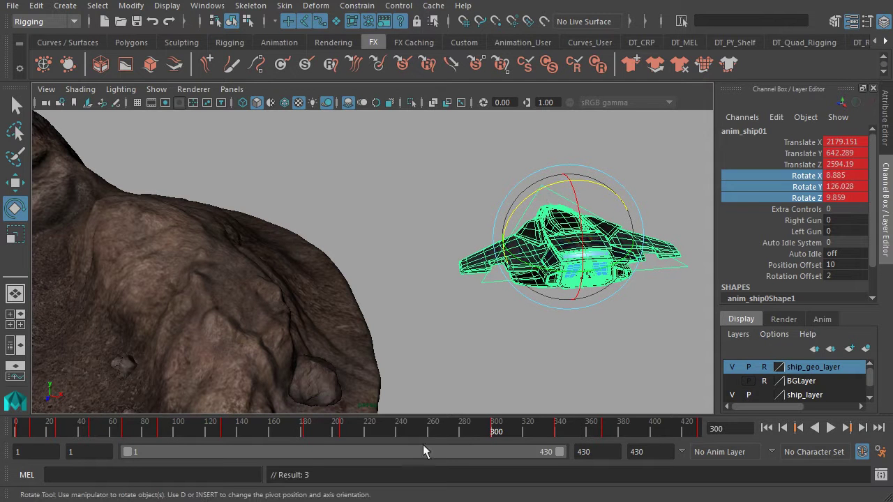
Review the banking around frames 300 to 325 and back to about frame 199 from a wider view.
{"action": "mouse_move", "coordinate": [433, 430]}
{"action": "left_mouse_down"}
{"action": "mouse_move", "coordinate": [495, 435]}
{"action": "mouse_move", "coordinate": [401, 432]}
{"action": "mouse_move", "coordinate": [472, 444]}
{"action": "mouse_move", "coordinate": [534, 440]}
{"action": "left_mouse_up"}
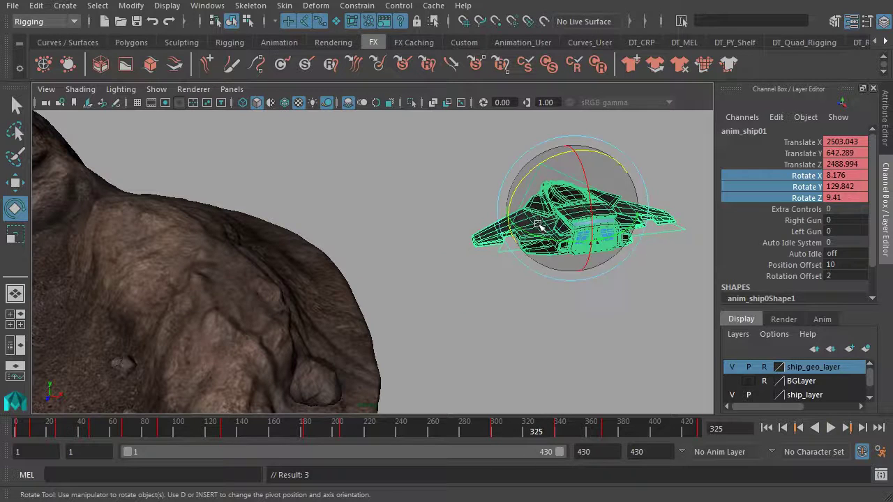
{"action": "key", "text": "alt+v"}
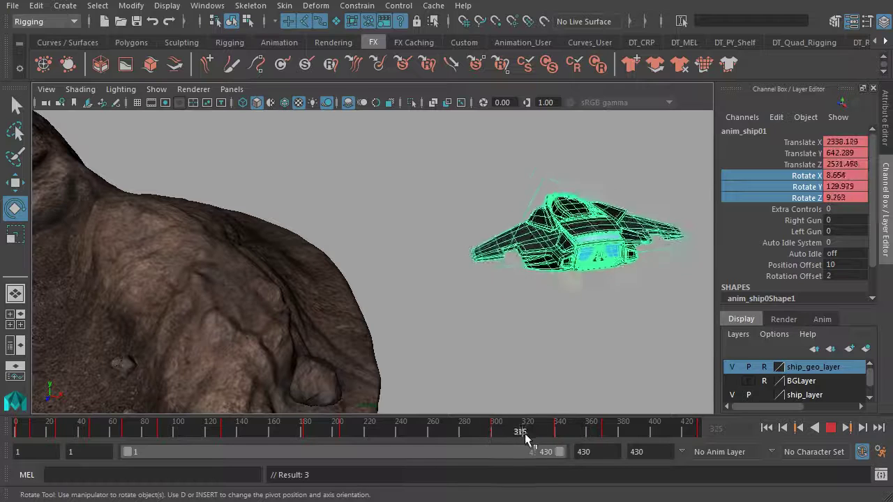
{"action": "left_click_drag", "start_coordinate": [548, 436], "coordinate": [336, 434]}
{"action": "right_click_drag", "start_coordinate": [457, 292], "coordinate": [363, 216], "text": "alt"}
{"action": "middle_click_drag", "start_coordinate": [356, 213], "coordinate": [522, 233], "text": "alt"}
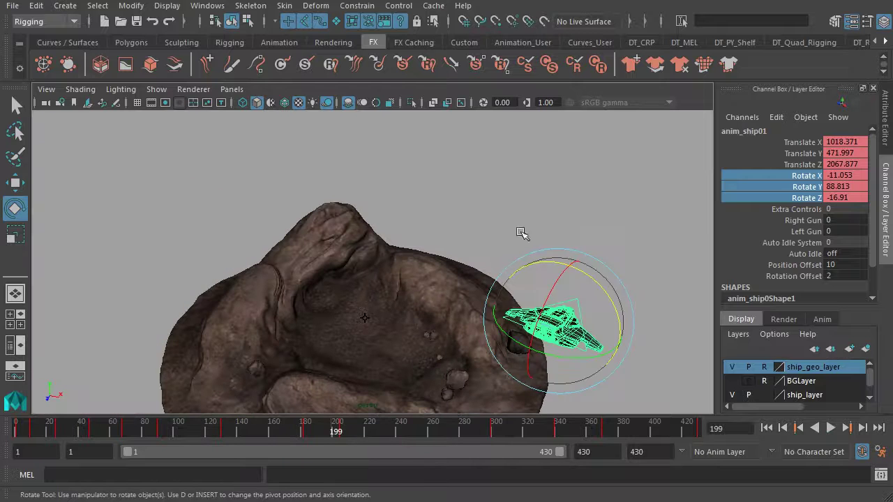
Deselect the ship, return to frame 1, and hide NURBS curves in the viewport.
{"action": "left_click", "coordinate": [557, 202]}
{"action": "left_click", "coordinate": [765, 428]}
{"action": "middle_click_drag", "start_coordinate": [529, 319], "coordinate": [485, 263], "text": "alt"}
{"action": "right_click_drag", "start_coordinate": [485, 263], "coordinate": [621, 355], "text": "alt"}
{"action": "middle_click_drag", "start_coordinate": [621, 355], "coordinate": [582, 334], "text": "alt"}
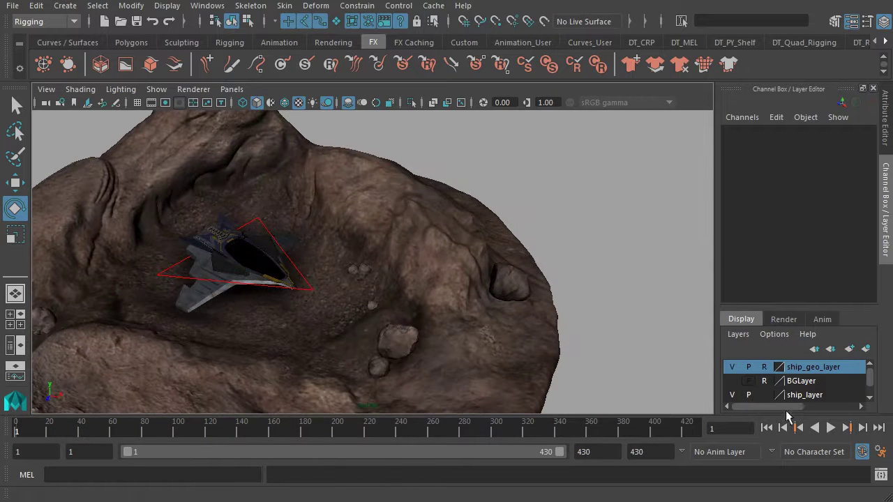
{"action": "left_click", "coordinate": [158, 90]}
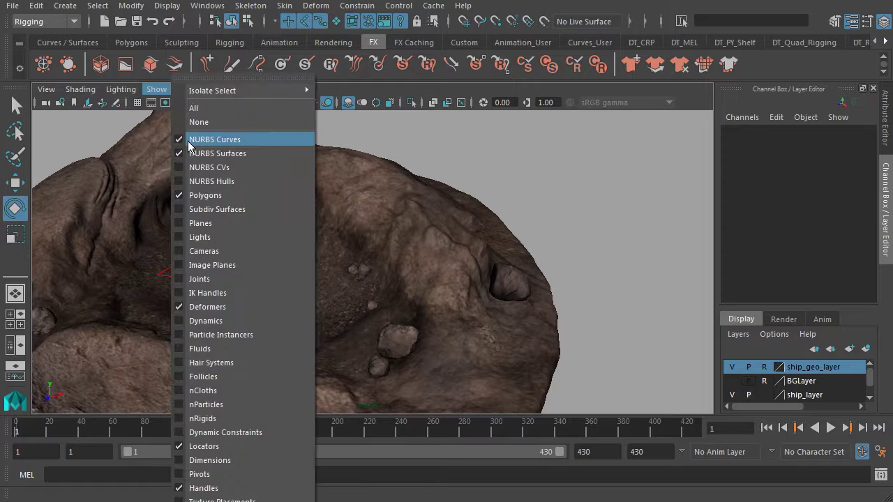
{"action": "left_click", "coordinate": [192, 140]}
Play the animation from frame 1 and examine the ship's takeoff, turns and banking over the whole terrain.
{"action": "right_click_drag", "start_coordinate": [450, 280], "coordinate": [421, 274], "text": "alt"}
{"action": "middle_click_drag", "start_coordinate": [390, 209], "coordinate": [383, 249], "text": "alt"}
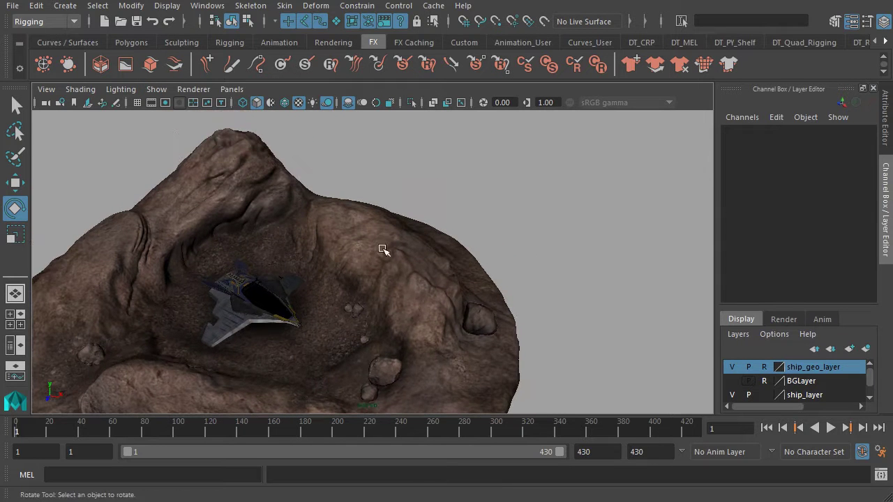
{"action": "left_click_drag", "start_coordinate": [327, 302], "coordinate": [312, 282], "text": "alt"}
{"action": "middle_click_drag", "start_coordinate": [393, 304], "coordinate": [412, 271], "text": "alt"}
{"action": "right_click_drag", "start_coordinate": [412, 270], "coordinate": [429, 278], "text": "alt"}
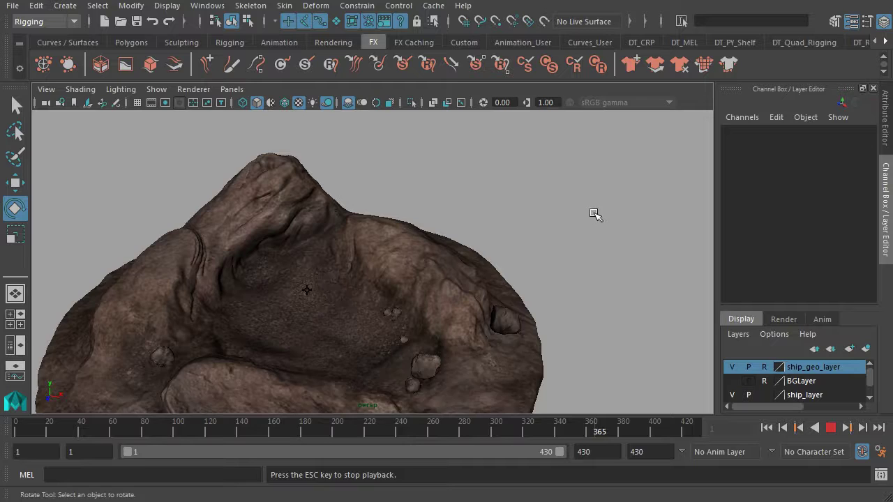
{"action": "middle_click_drag", "start_coordinate": [596, 214], "coordinate": [569, 249], "text": "alt"}
{"action": "left_click_drag", "start_coordinate": [570, 249], "coordinate": [532, 211], "text": "alt"}
{"action": "middle_click_drag", "start_coordinate": [532, 212], "coordinate": [528, 313], "text": "alt"}
{"action": "right_click_drag", "start_coordinate": [528, 313], "coordinate": [426, 213], "text": "alt"}
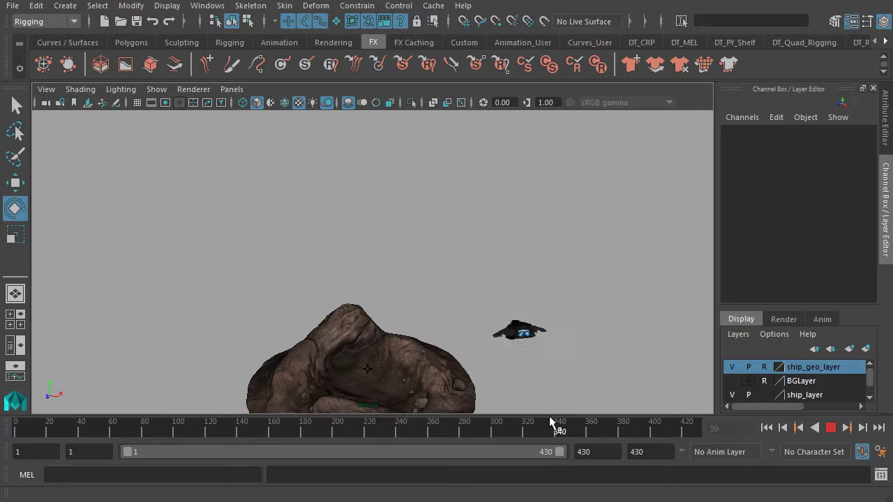
Scrub through the flight once more, finishing at frame 1 with the whole terrain framed.
{"action": "left_click_drag", "start_coordinate": [332, 385], "coordinate": [70, 379]}
{"action": "middle_click_drag", "start_coordinate": [229, 312], "coordinate": [225, 273], "text": "alt"}
{"action": "right_click_drag", "start_coordinate": [225, 272], "coordinate": [261, 274], "text": "alt"}
{"action": "left_click_drag", "start_coordinate": [261, 273], "coordinate": [277, 255], "text": "alt"}
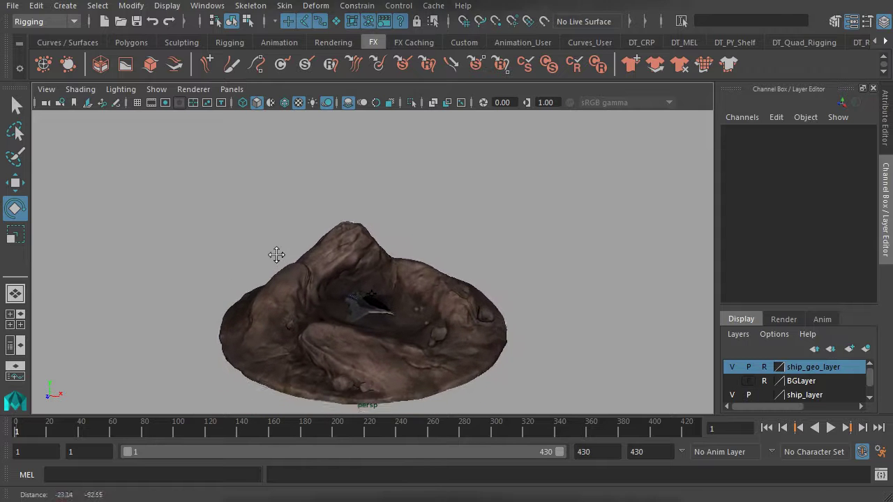